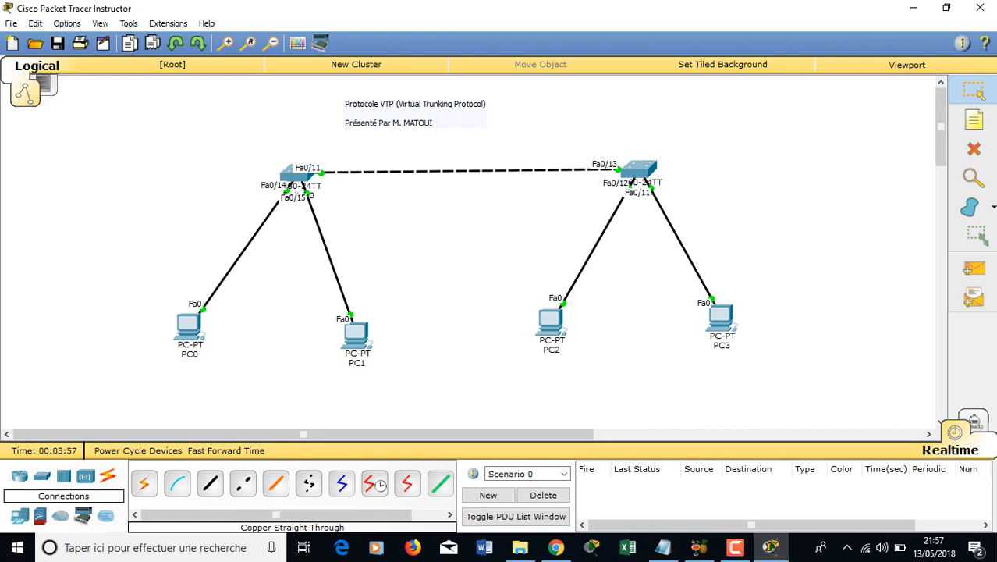
- Box-select Switch0, the left switch in the cabled topology
drag(371, 219, 246, 153)
mouse_move(300, 185)
- Open Switch0's CLI full screen, enter privileged mode and list its current VLANs
click(296, 175)
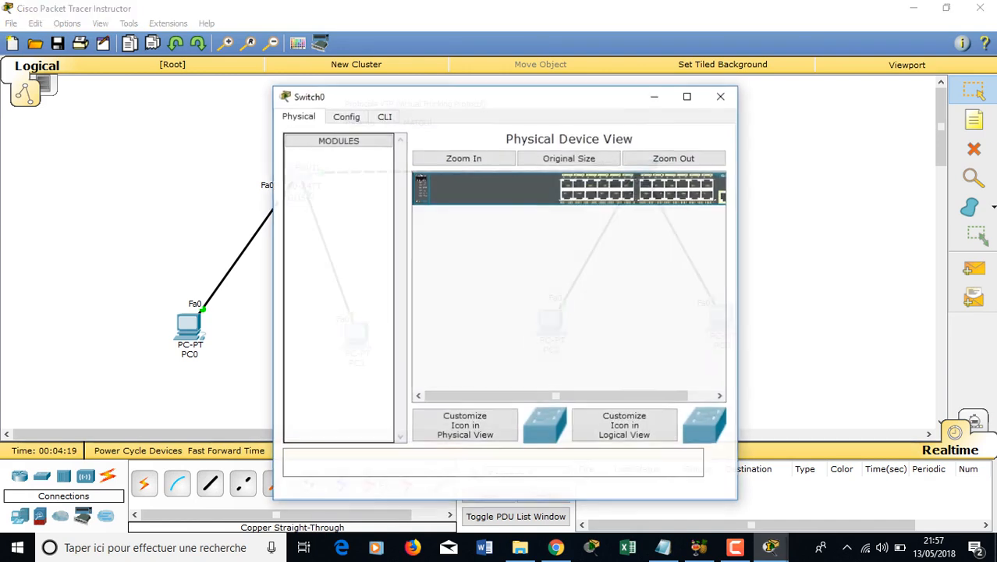
click(384, 116)
click(688, 95)
key(Return)
key(Return)
text(en)
key(Return)
text(sh vl)
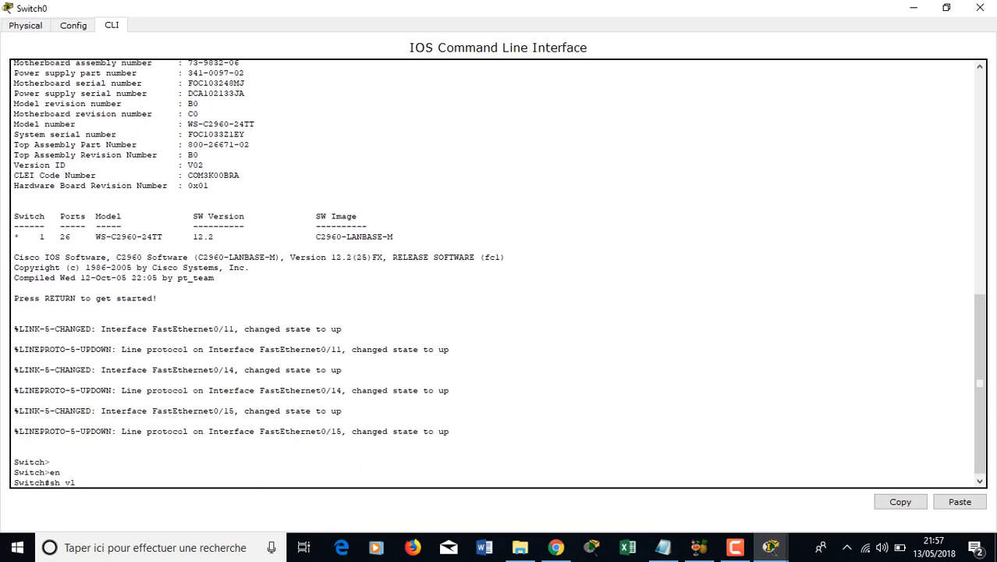
key(Tab)
key(Return)
key(space)
key(Return)
key(Return)
key(Return)
key(Return)
key(Return)
key(Return)
key(Return)
key(Return)
key(Return)
key(Return)
key(Return)
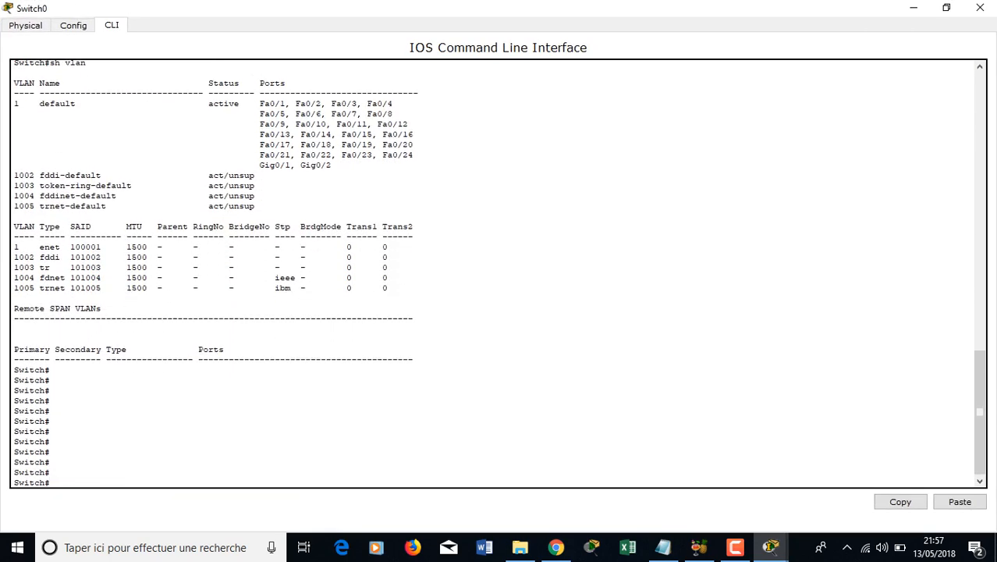
- In global configuration, rename the switch to S1 and create VLAN 3 named tech
text(c)
text(onf t)
key(Return)
text(h(config)#)
key(Tab)
text(S1)
key(Return)
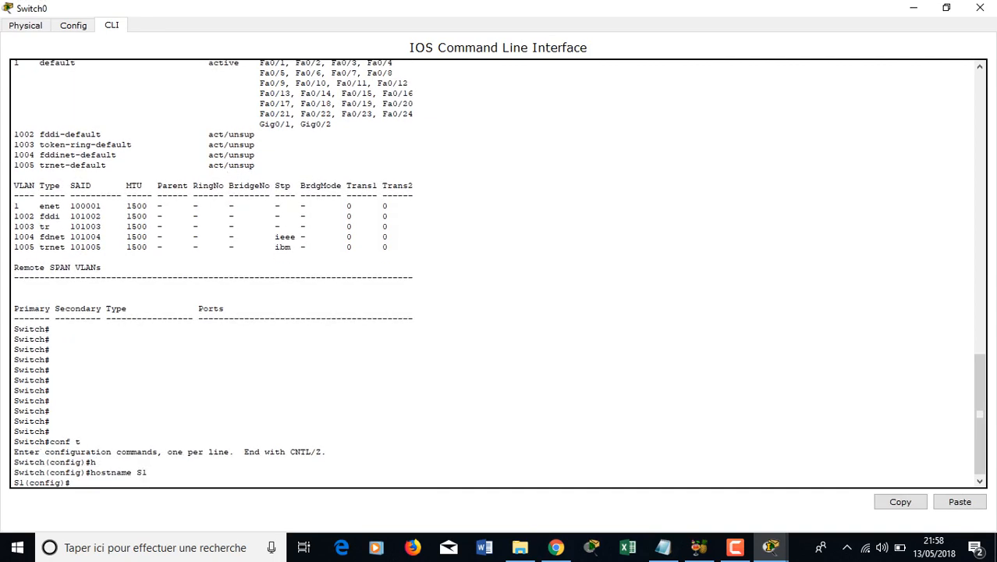
text(vlan 3)
key(Return)
text(nfig-vlan)#n)
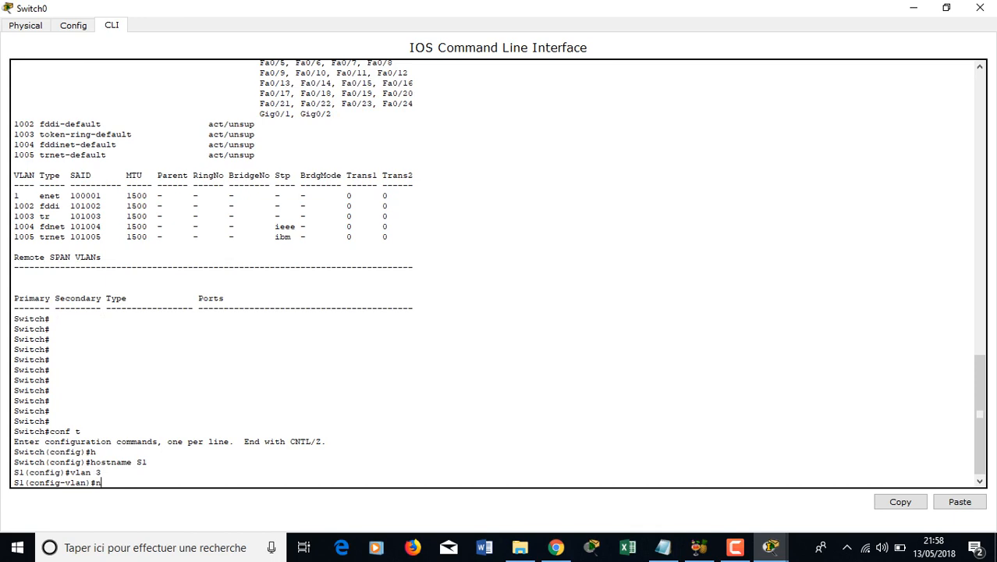
text(ame tech)
key(Return)
key(Return)
- Create VLAN 2 named ing, exit configuration and confirm both VLANs with show vlan
text(vlan 2)
key(Return)
text(name ing)
key(Return)
text(end)
key(Return)
text(sh v)
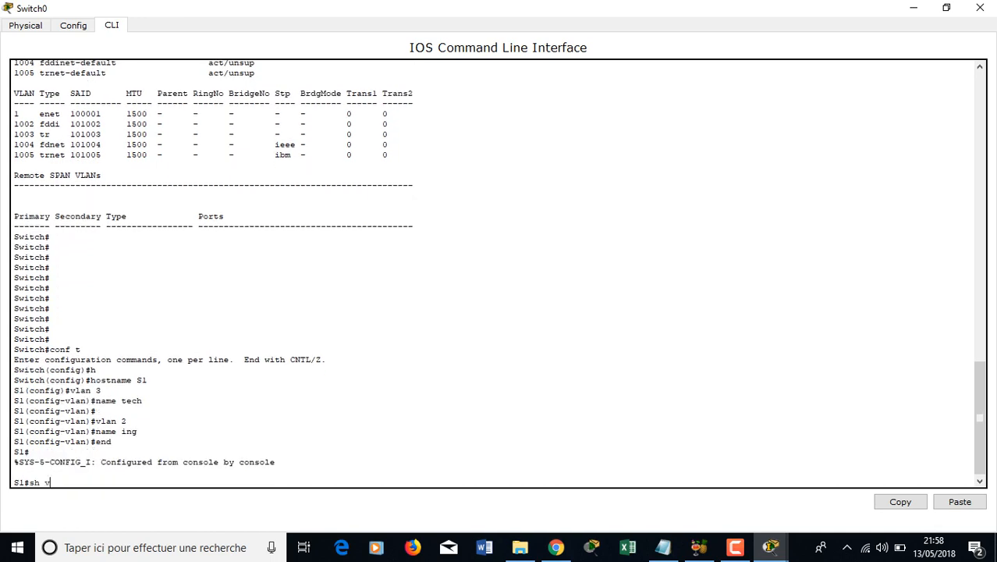
text(l)
key(Tab)
key(Return)
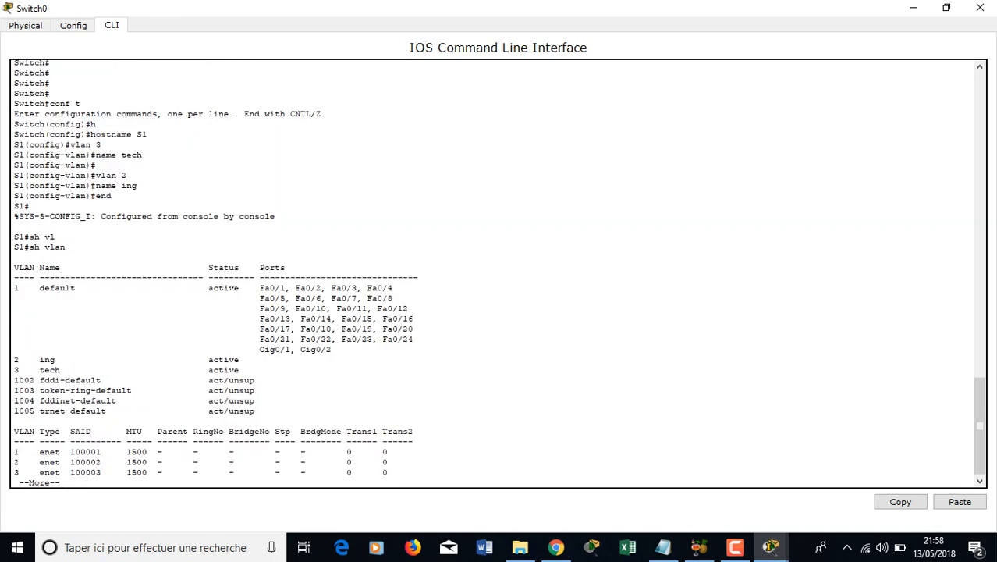
- Close the code.txt notes and reopen Switch0's command line full screen
click(664, 548)
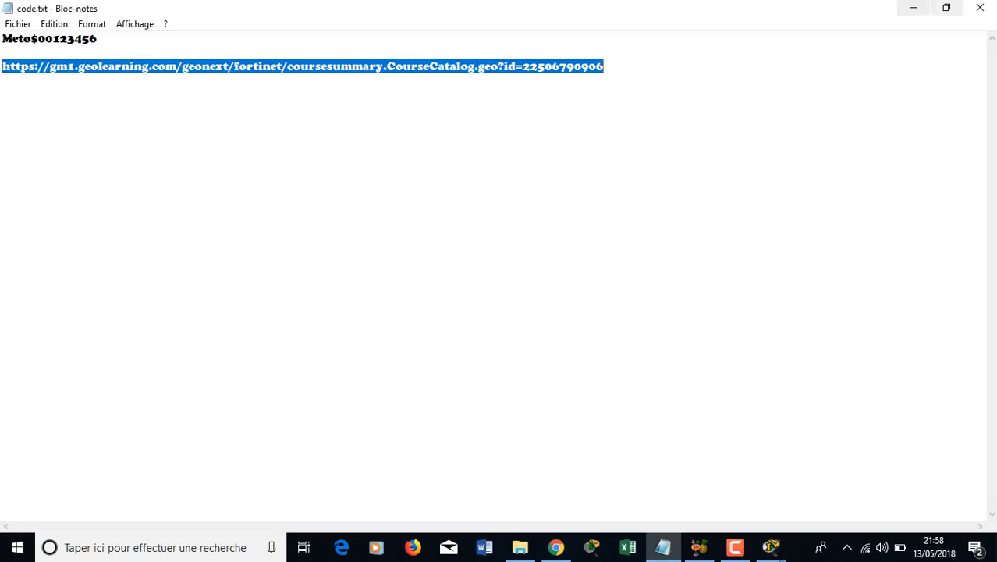
key(alt+F4)
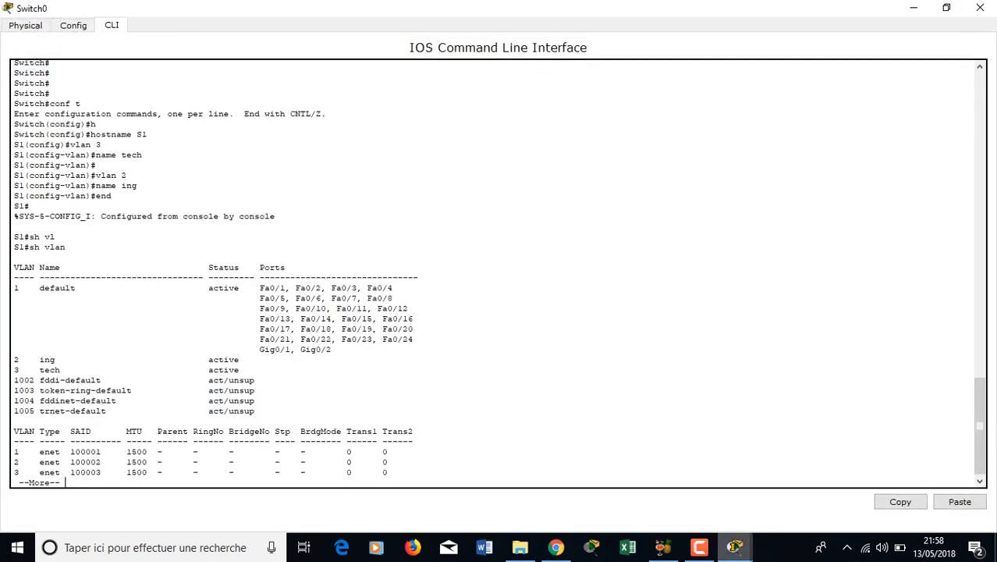
mouse_move(734, 546)
click(668, 492)
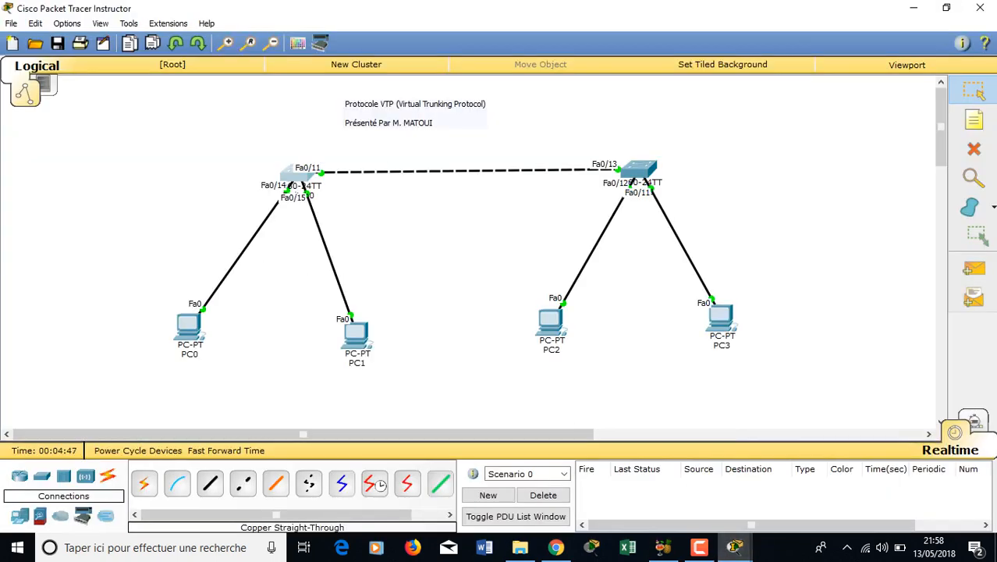
click(297, 174)
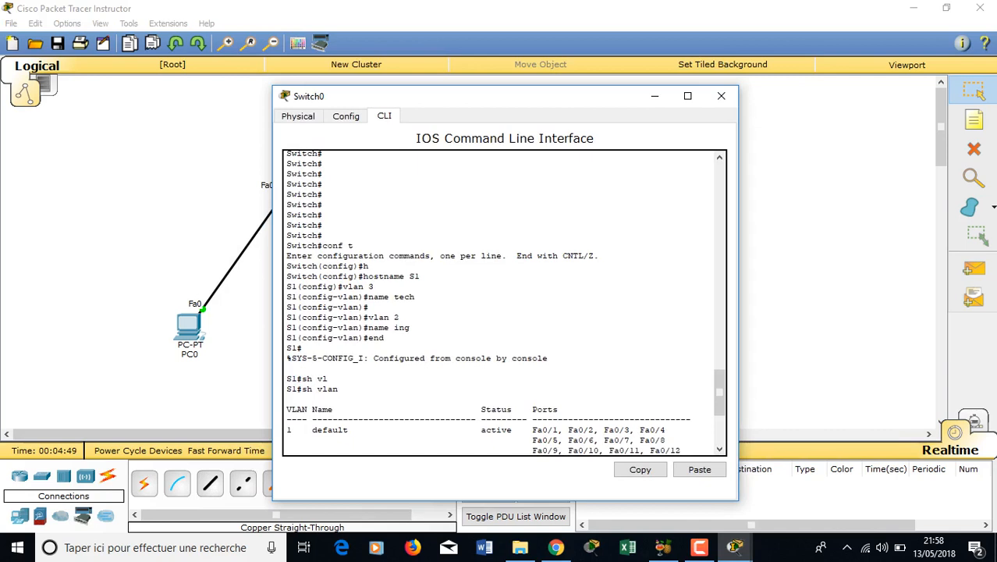
click(688, 96)
- Stop the VLAN output, enter global configuration and set S1's VTP mode to server
key(ctrl+c)
key(Return)
text(conf t)
key(Return)
text(vtp mo)
key(Tab)
text(s)
key(Tab)
key(Return)
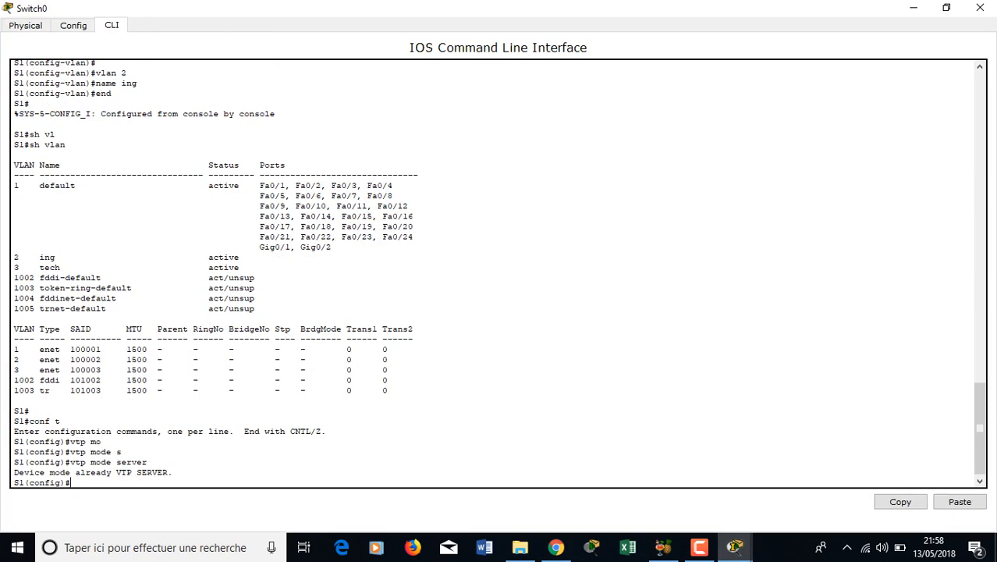
- Set the VTP domain to cisco and apply the VTP password, highlighting both in the output
text(vtp d)
key(Tab)
text(cisco)
key(Return)
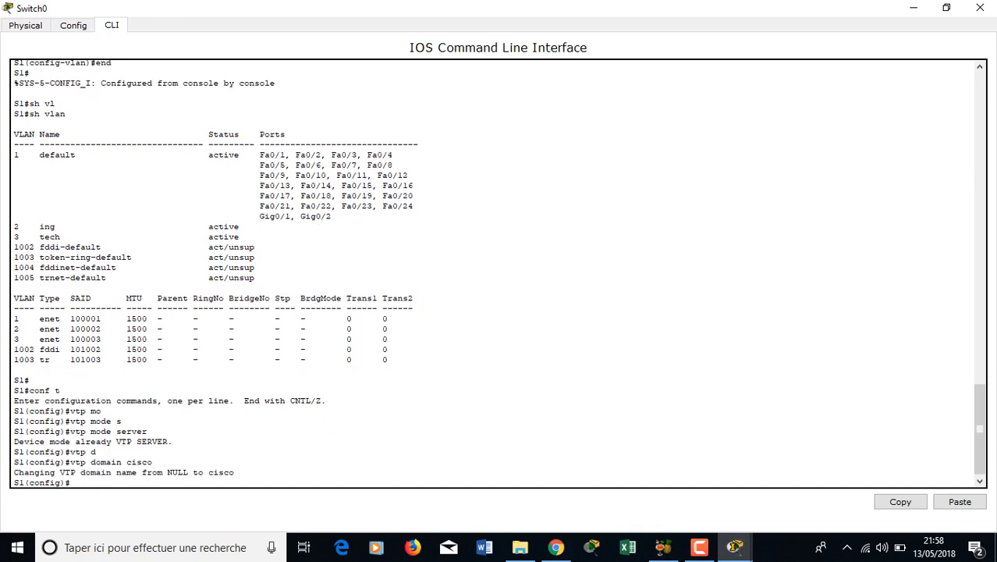
text(vt)
key(Tab)
text(pass)
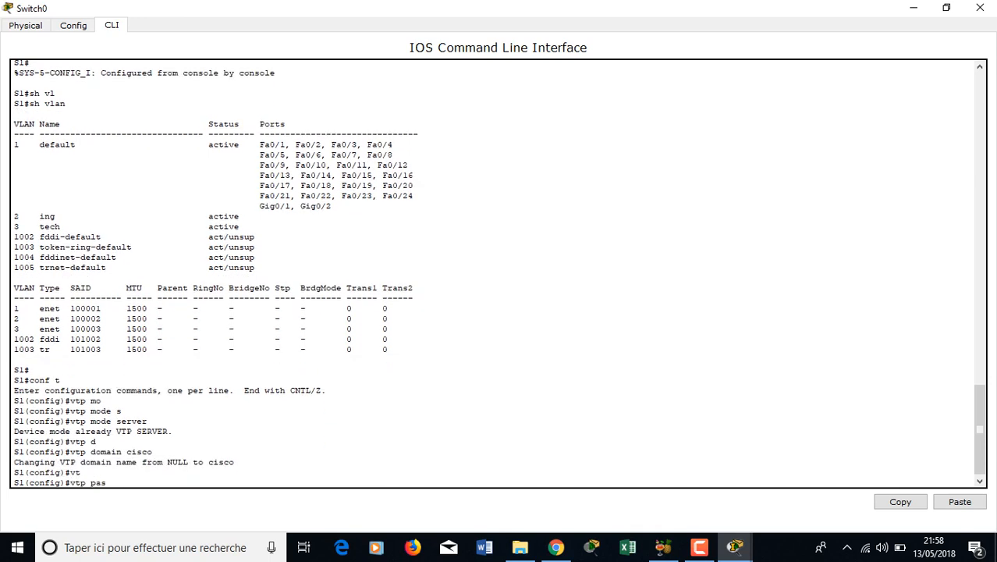
key(Tab)
text(cisco)
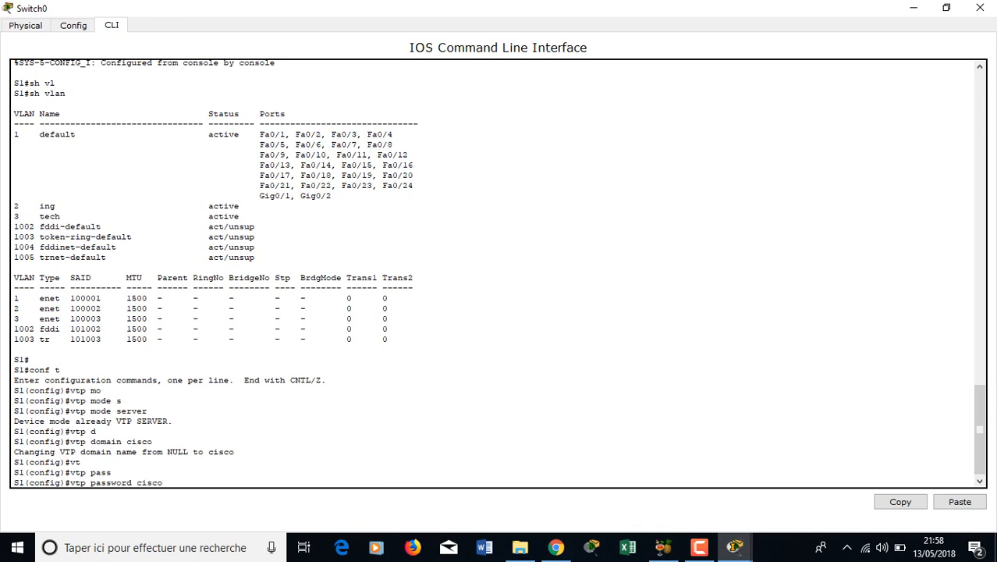
key(Return)
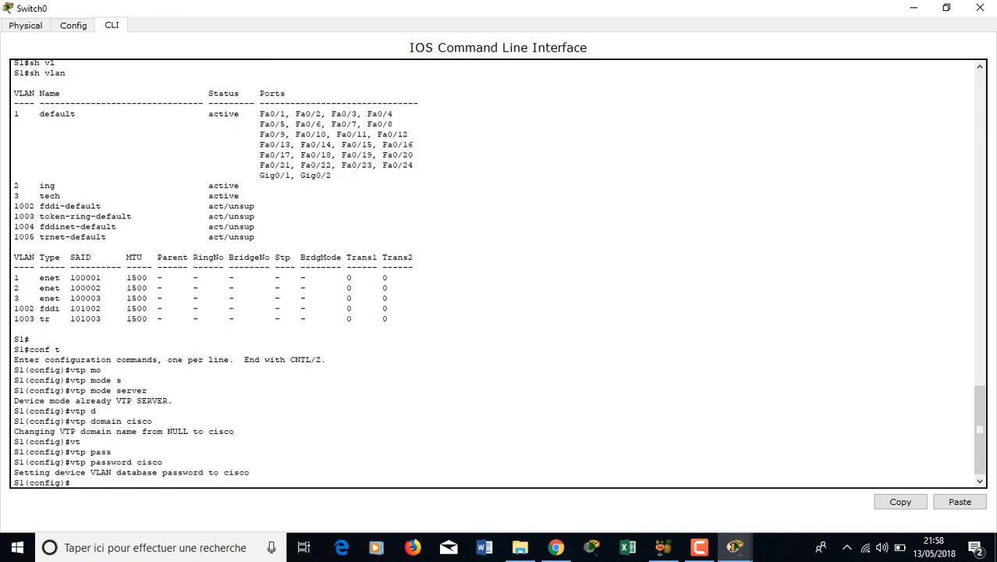
drag(154, 420, 127, 421)
drag(163, 462, 140, 462)
- Close Switch0, open Switch1's CLI full screen and enter global configuration mode
click(142, 462)
click(980, 7)
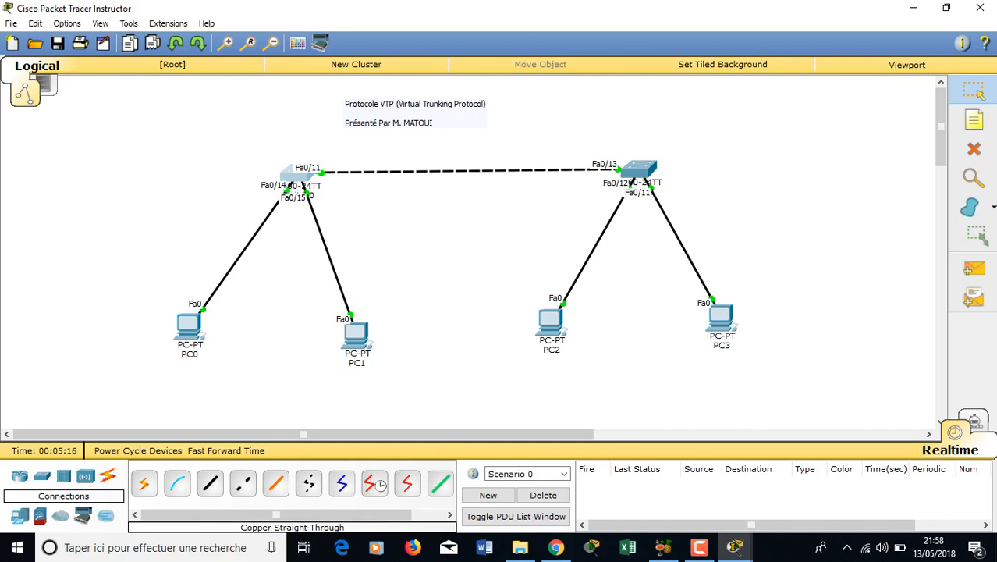
click(638, 170)
click(383, 115)
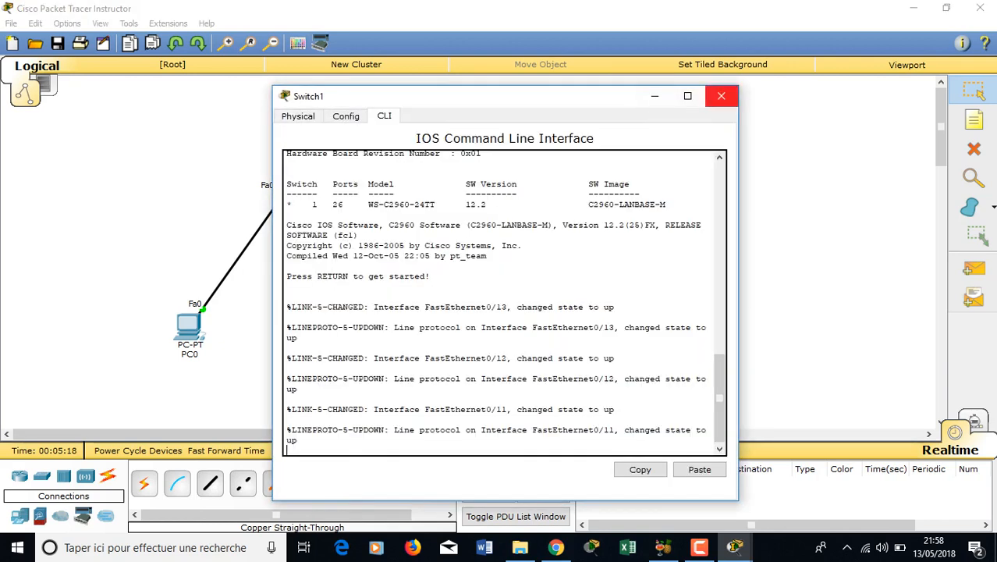
click(688, 96)
text(en)
key(Return)
text(conf t)
key(Return)
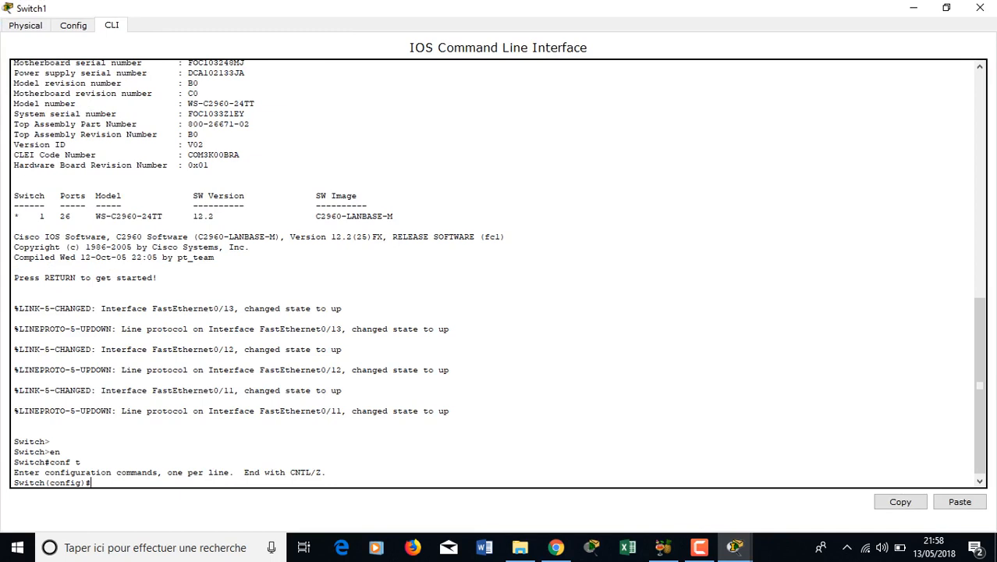
- Rename the switch to S2 and set its VTP mode to client
text(ho)
key(Tab)
text(S2)
key(Return)
text(vtp)
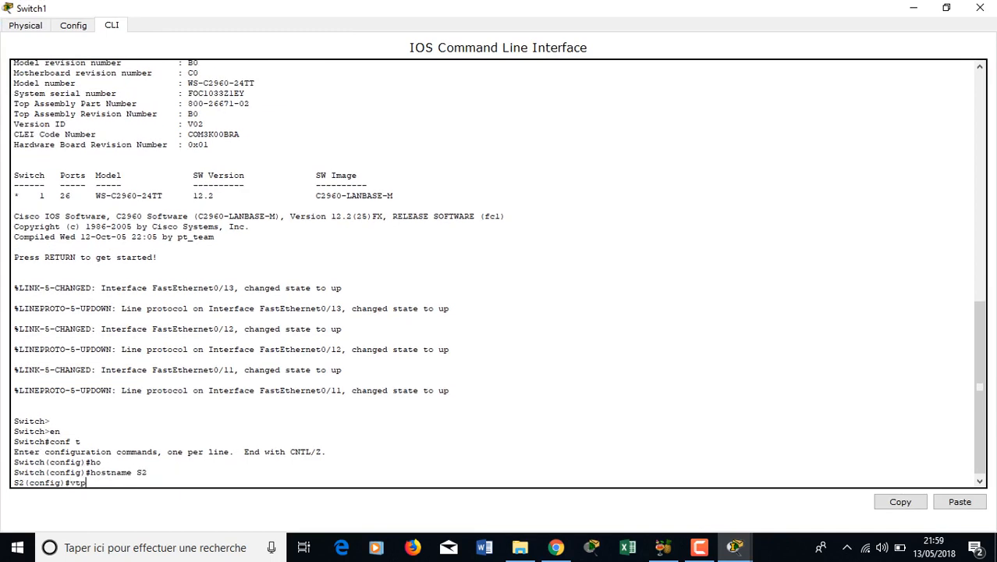
key(Tab)
text(mo)
key(Tab)
text(cl)
key(Tab)
key(Return)
- Put S2 in VTP domain cisco and apply the same VTP password
text(vtp do)
key(Tab)
text(cisco)
key(Return)
text(vt)
key(Tab)
text(pass)
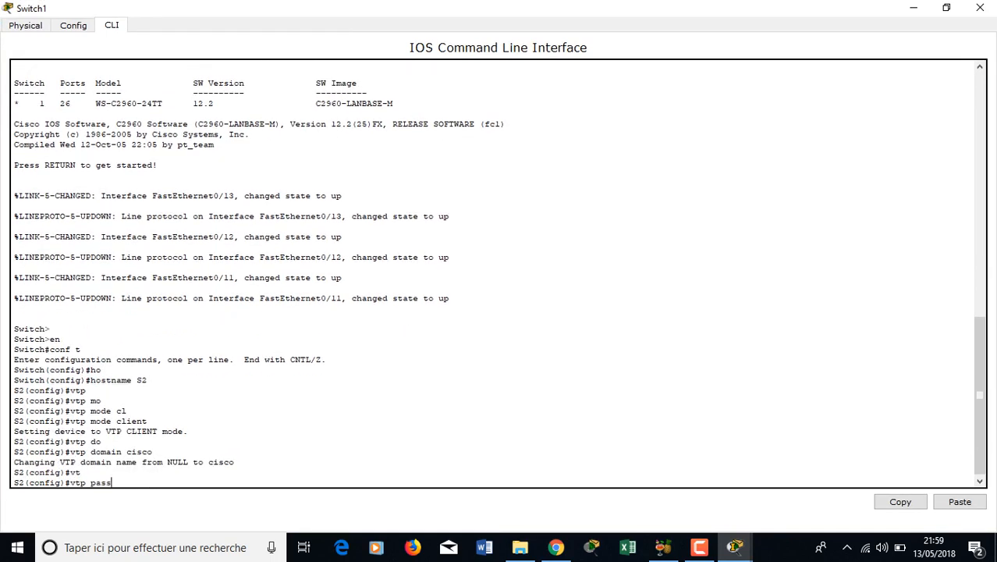
key(Tab)
text(cisco)
key(Return)
- Exit configuration and list S2's VLANs with show vlan
text(end)
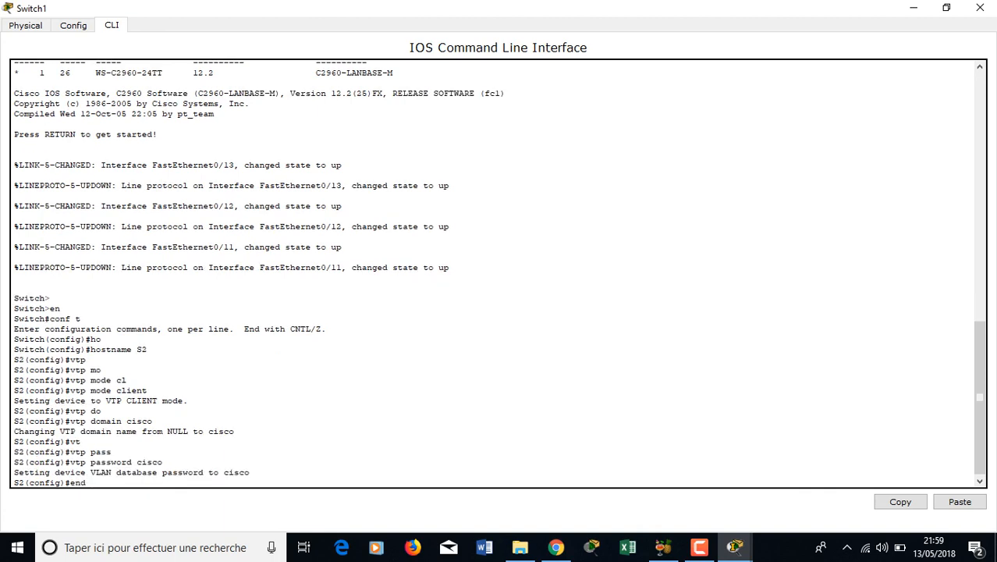
key(Return)
text(sh vl)
key(Tab)
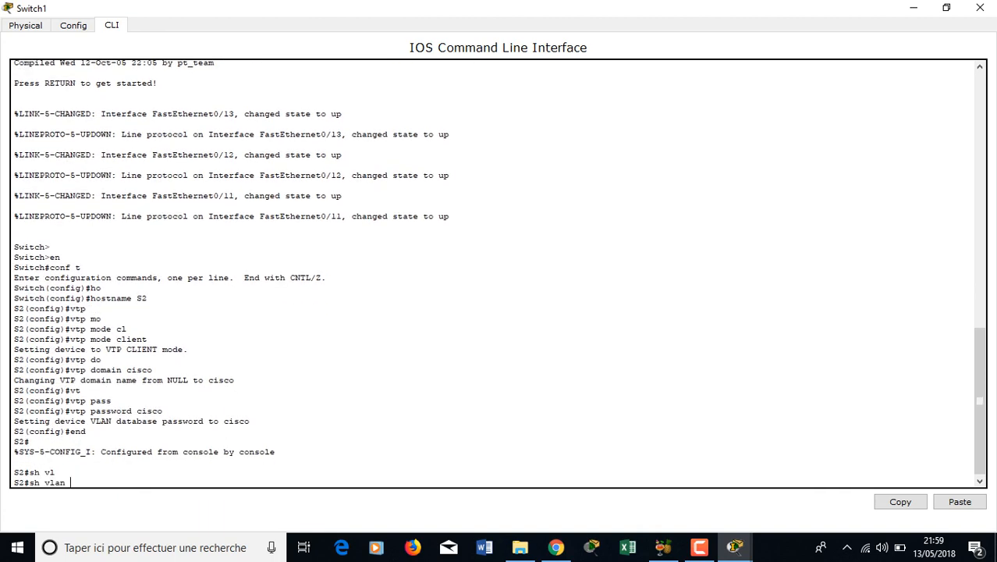
key(Return)
- Close Switch1 and list S1's VLANs from configuration mode with do show vlan
click(914, 8)
click(296, 174)
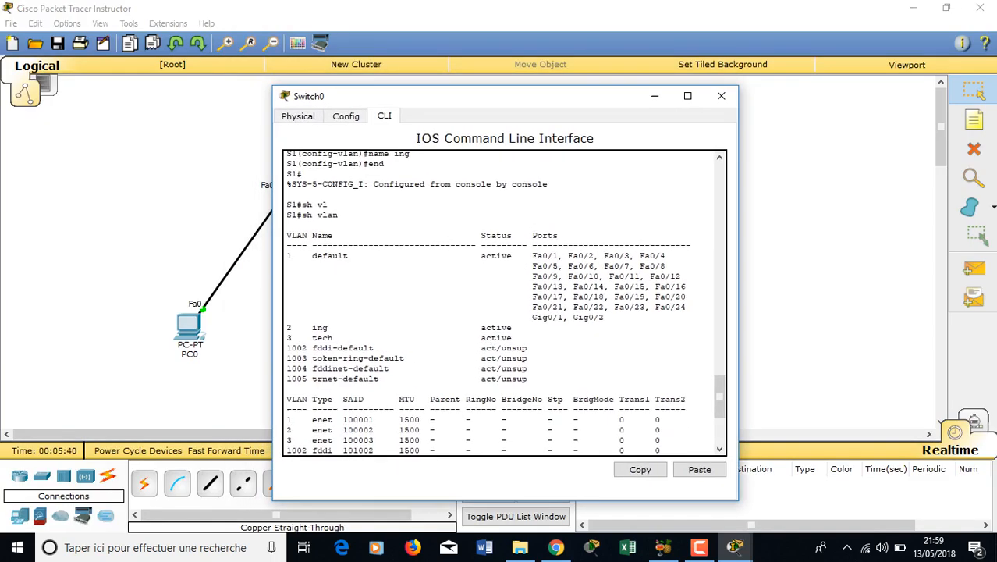
click(687, 95)
key(Return)
key(Return)
text(do sh vl)
key(Tab)
text(an)
key(Return)
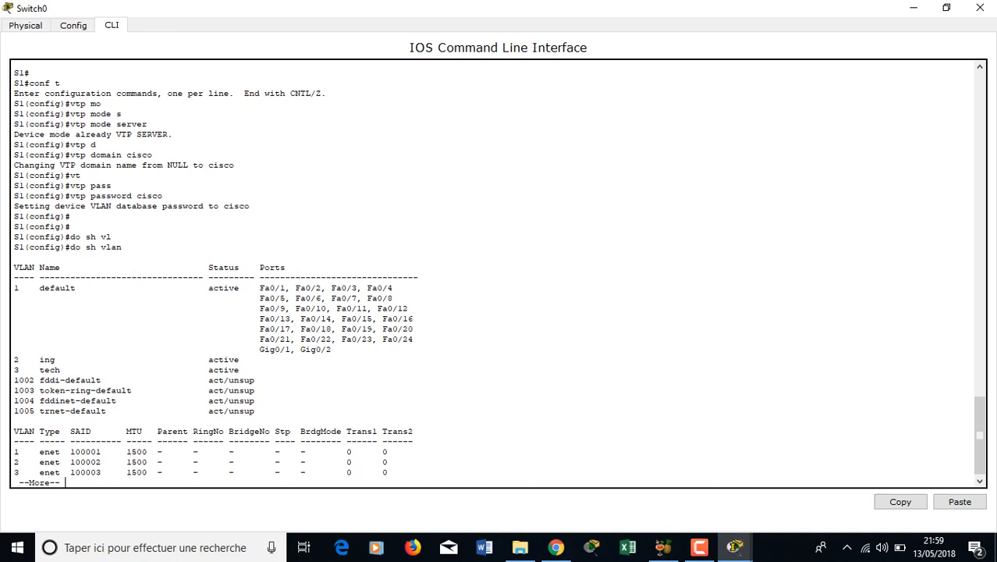
- Label the link between the two switches with a 'trunk' note
click(914, 8)
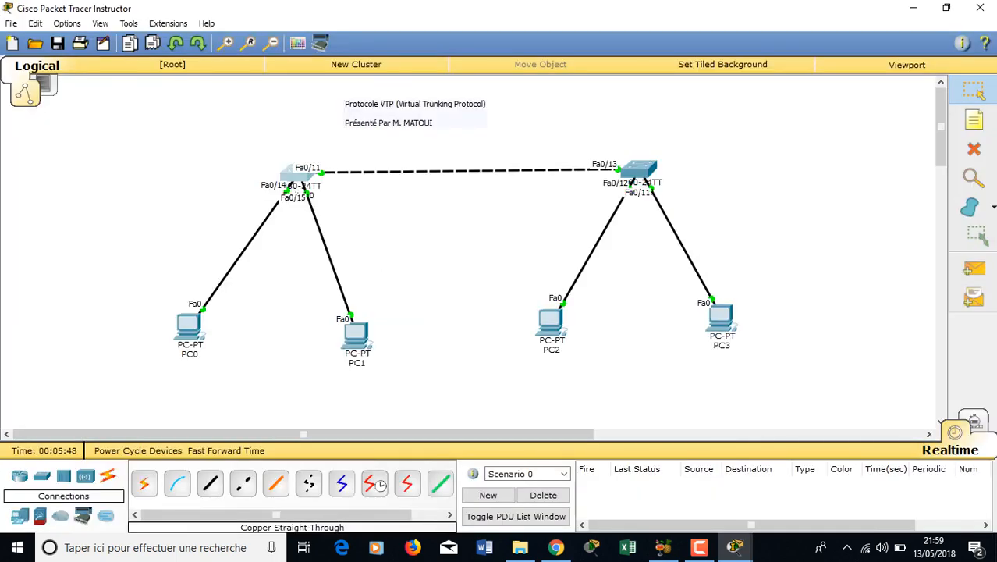
click(973, 120)
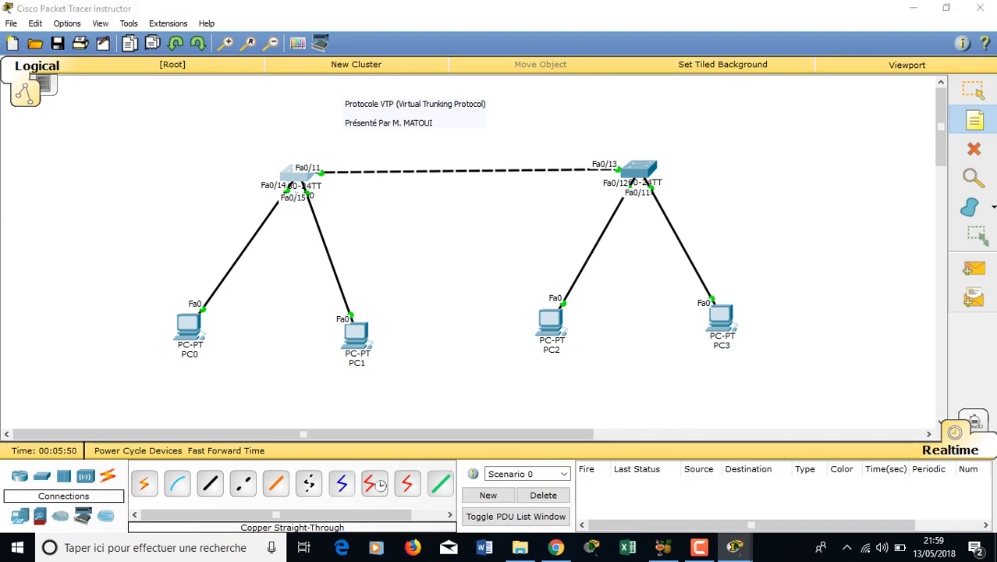
click(459, 164)
text(trunk)
key(Escape)
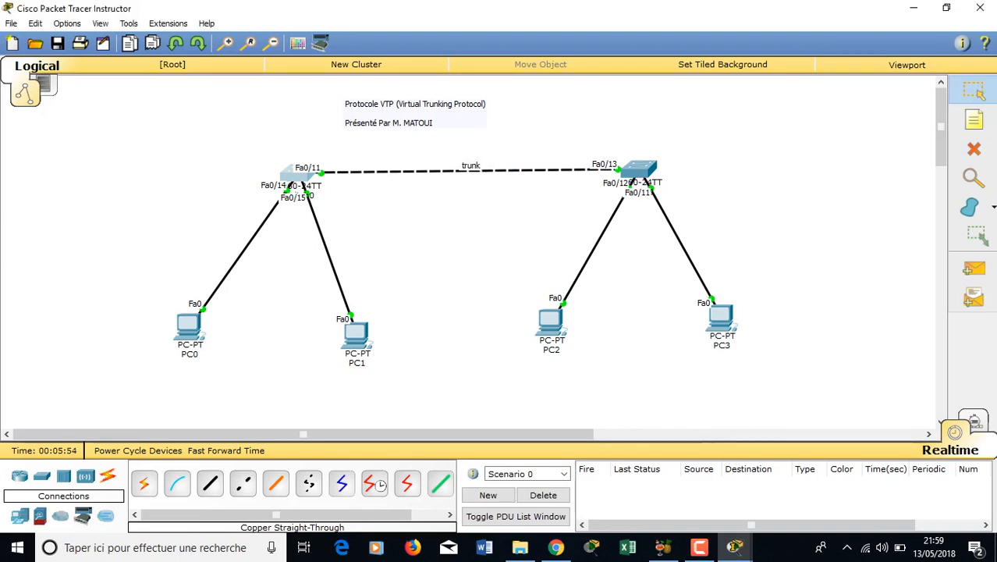
click(297, 173)
- End the paused VLAN listing and enter configuration of interface Fa0/11
click(688, 96)
key(Return)
key(Return)
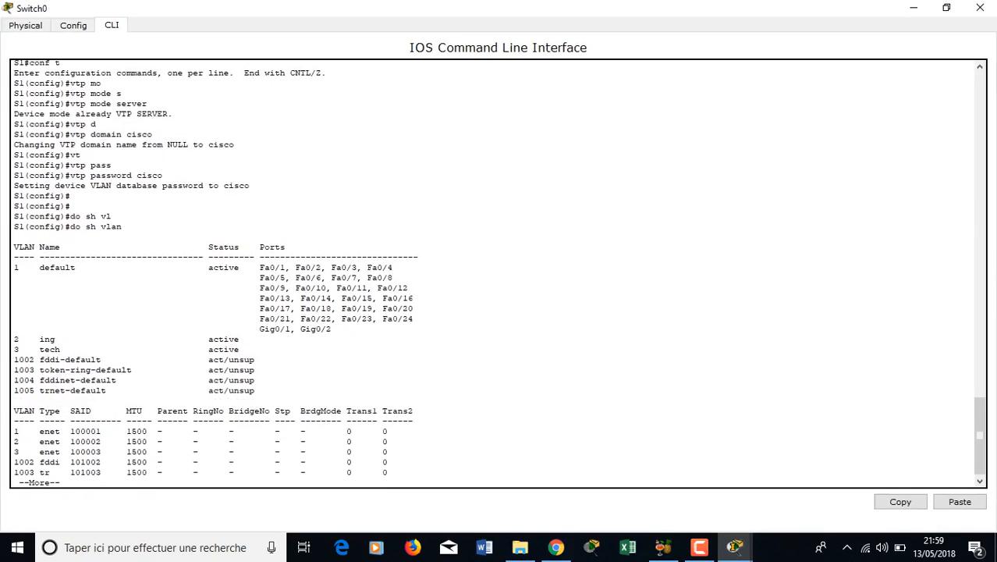
key(ctrl+c)
key(Return)
text(int f0/11)
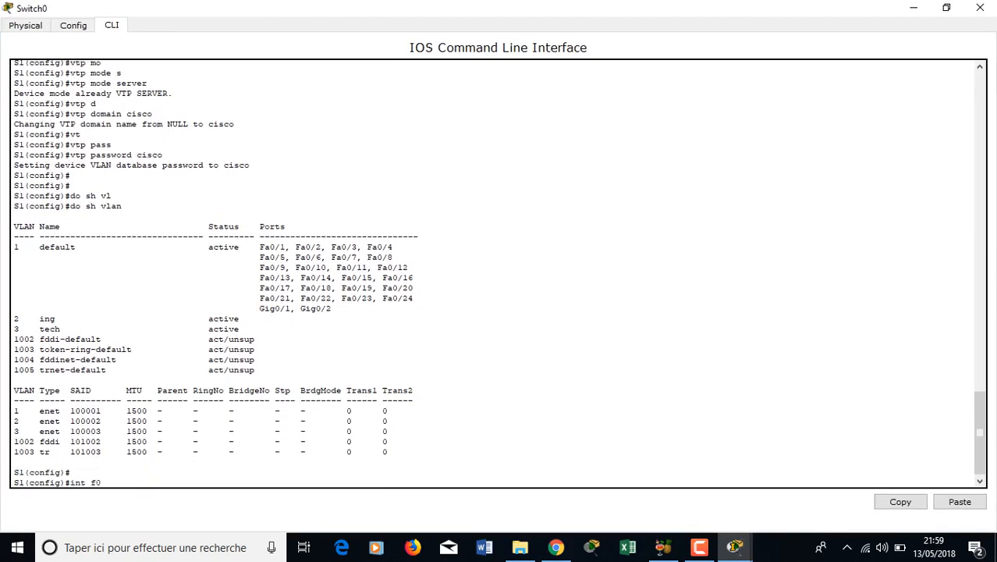
key(Return)
- Set Fa0/11 to switchport mode trunk and save the configuration with do wr
text(swi)
key(Tab)
text(m)
key(Tab)
text(tr)
key(Tab)
key(Return)
text(do wr)
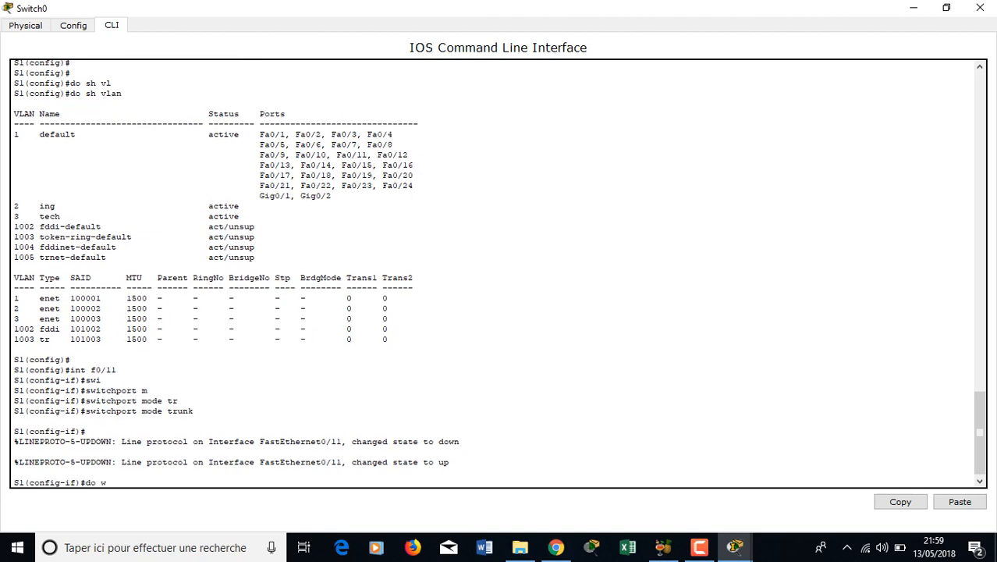
key(Return)
- Return to the topology and fast-forward the simulation clock three times
key(alt+Tab)
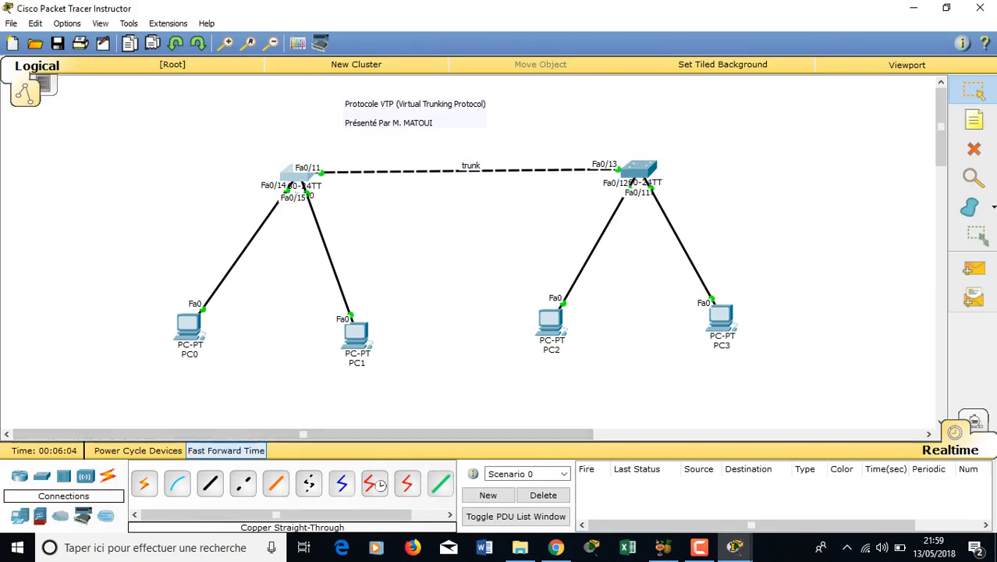
click(227, 450)
click(227, 450)
click(226, 451)
click(227, 451)
click(227, 450)
click(226, 450)
click(226, 450)
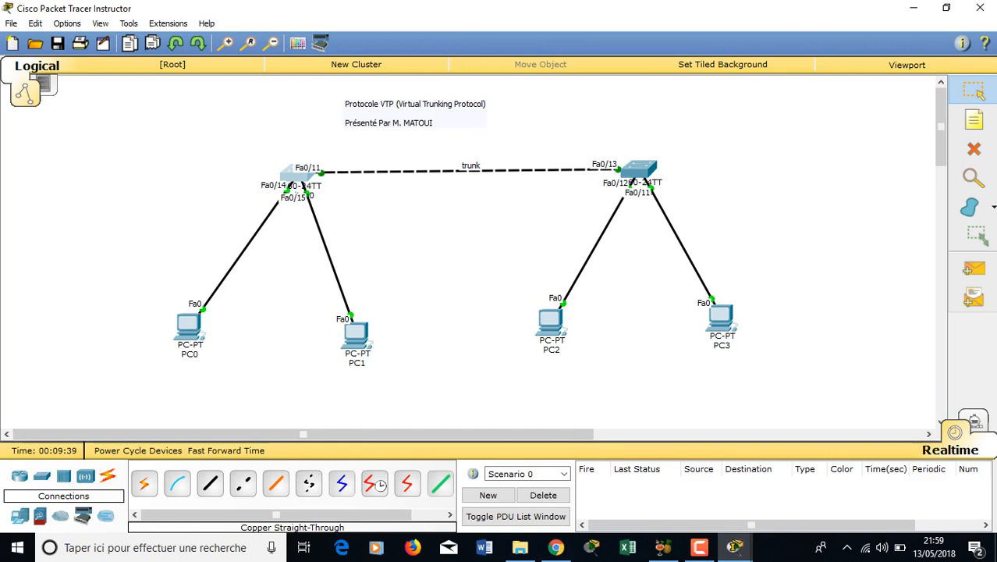
mouse_move(638, 172)
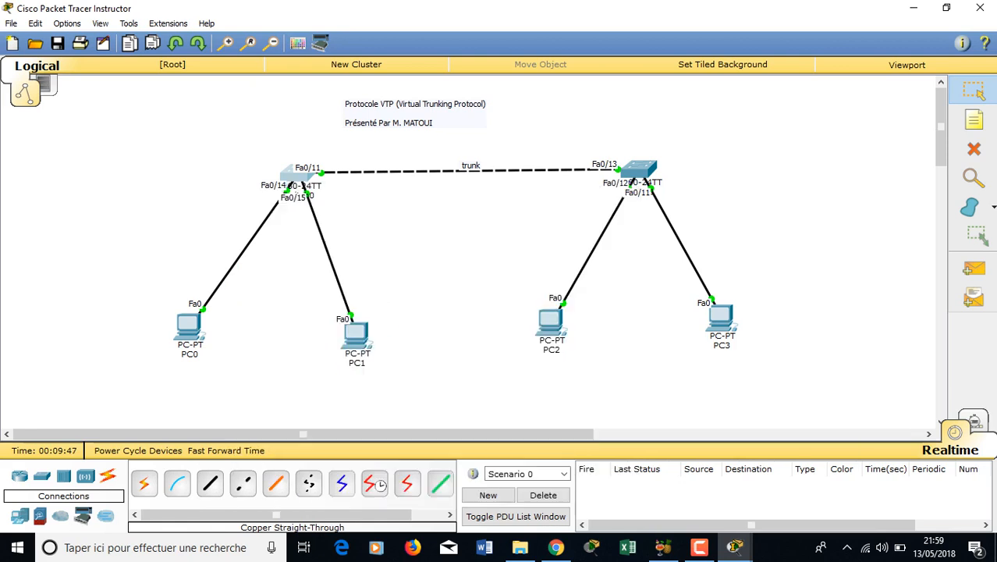
click(640, 169)
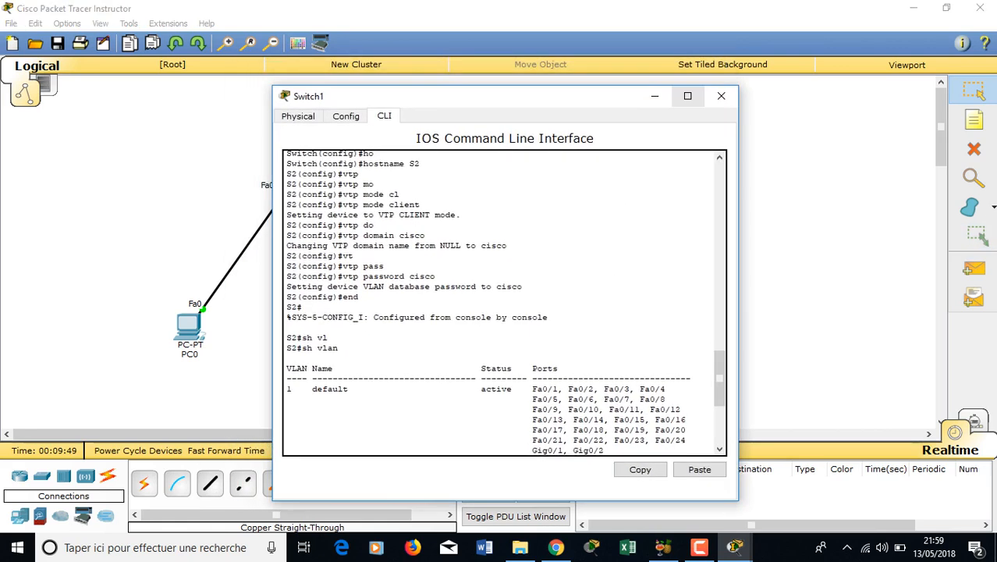
click(688, 97)
key(space)
key(Return)
text(sh vl)
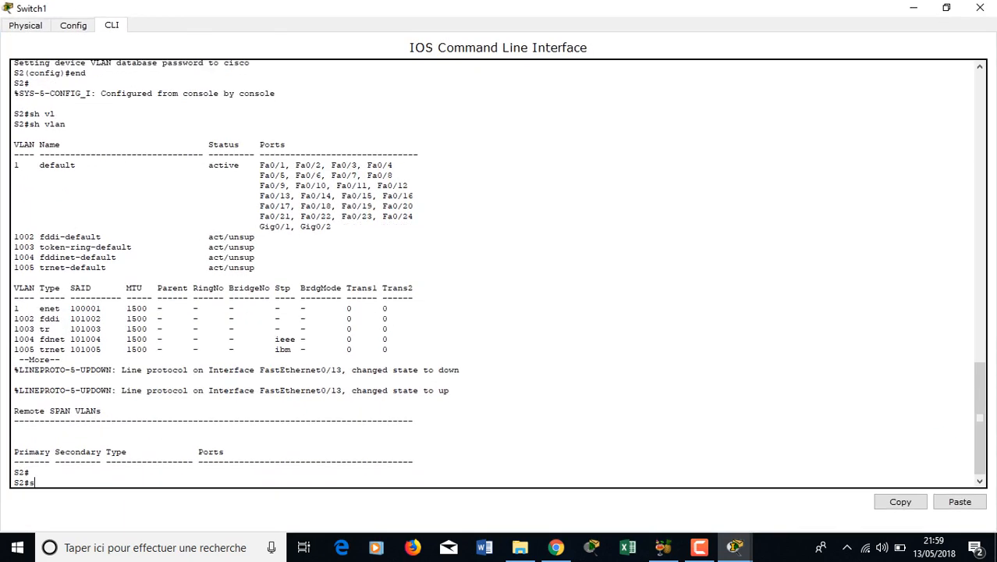
key(Tab)
key(Return)
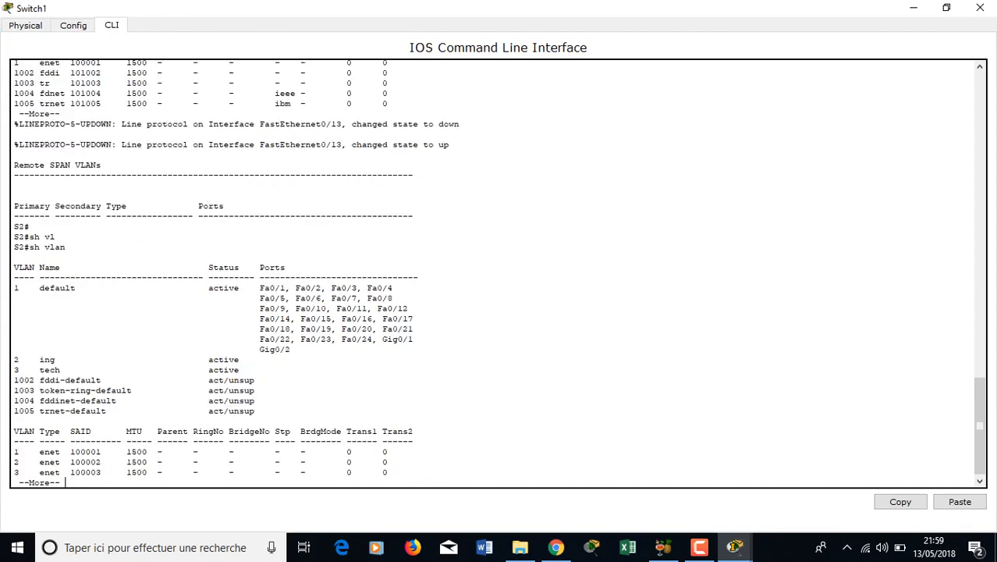
drag(60, 369, 15, 360)
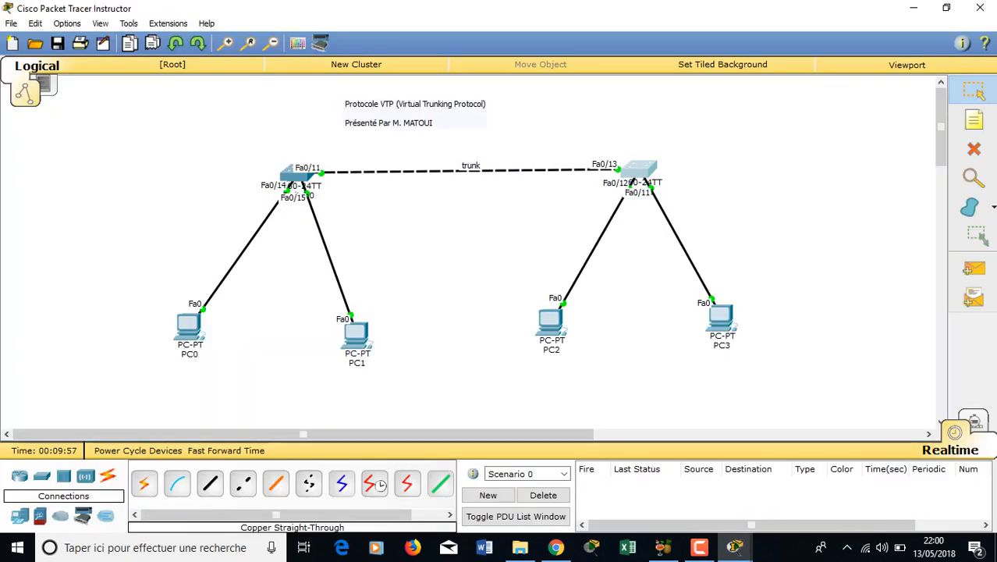
- Add 'VTP Server' and 'VTP client' notes above the left and right switches
click(209, 147)
text(VT)
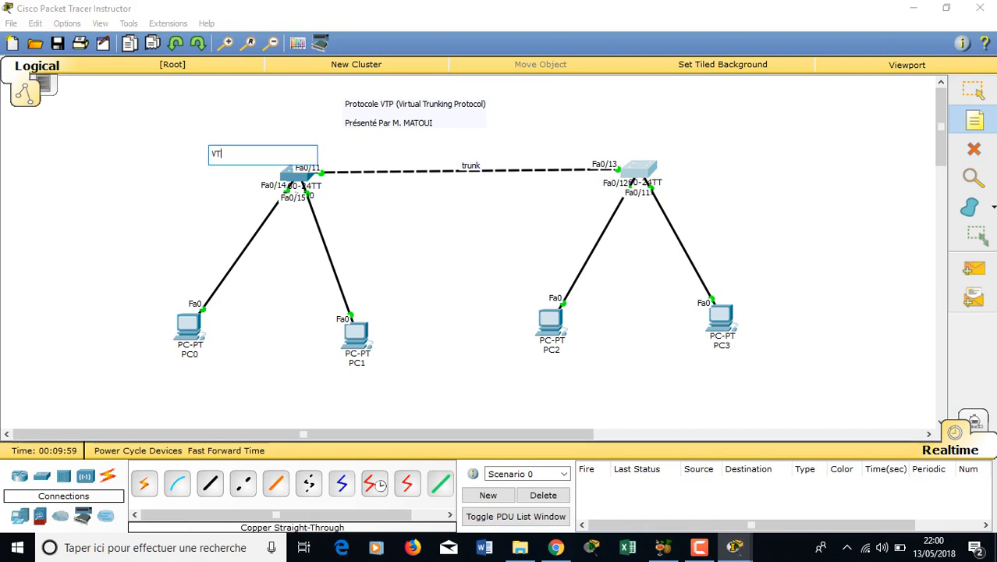
text(P Server)
click(622, 147)
text(V)
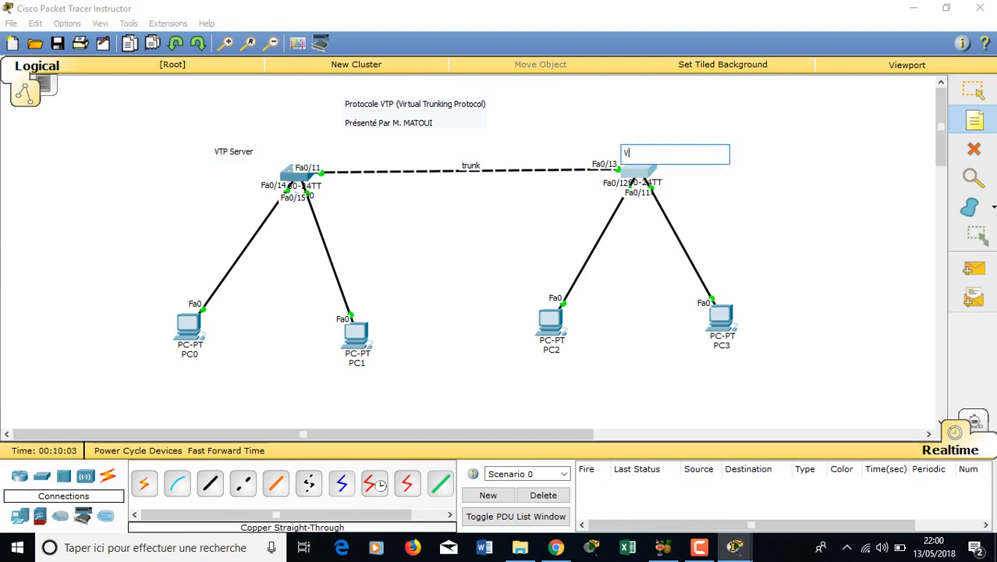
text(TP client)
key(Escape)
- Reopen Switch0's CLI and exit interface configuration mode
click(296, 173)
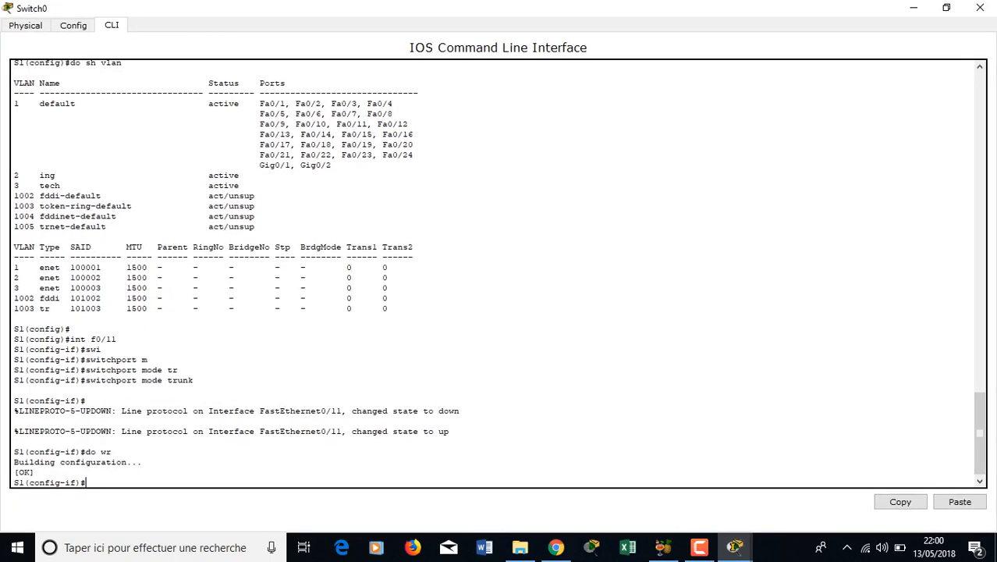
text(ex)
key(Return)
- On Switch0, create VLAN 4 named sec and return to global configuration mode
text(config)#vlan 4)
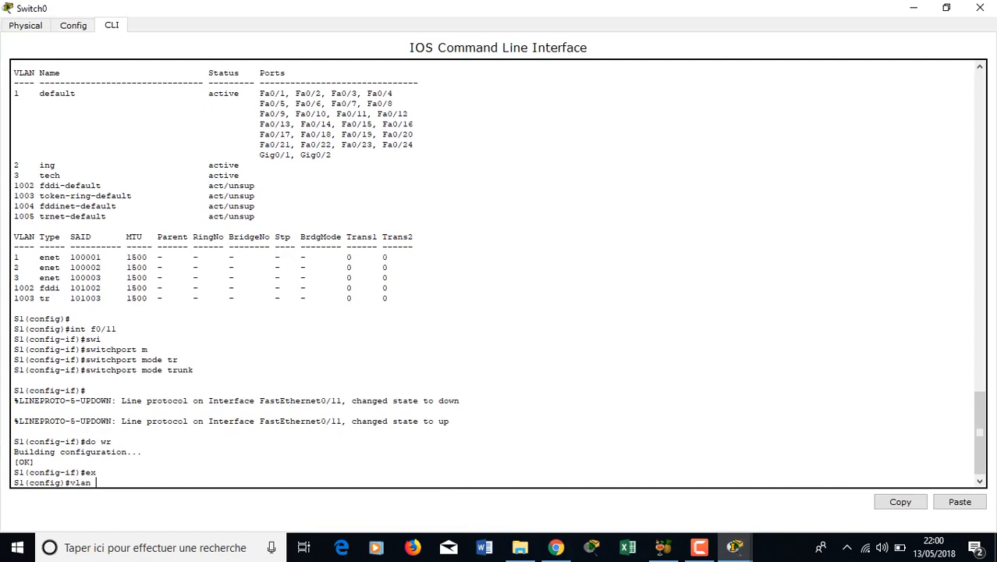
key(Return)
text(nam)
text(sec)
key(Return)
text(ex)
key(Return)
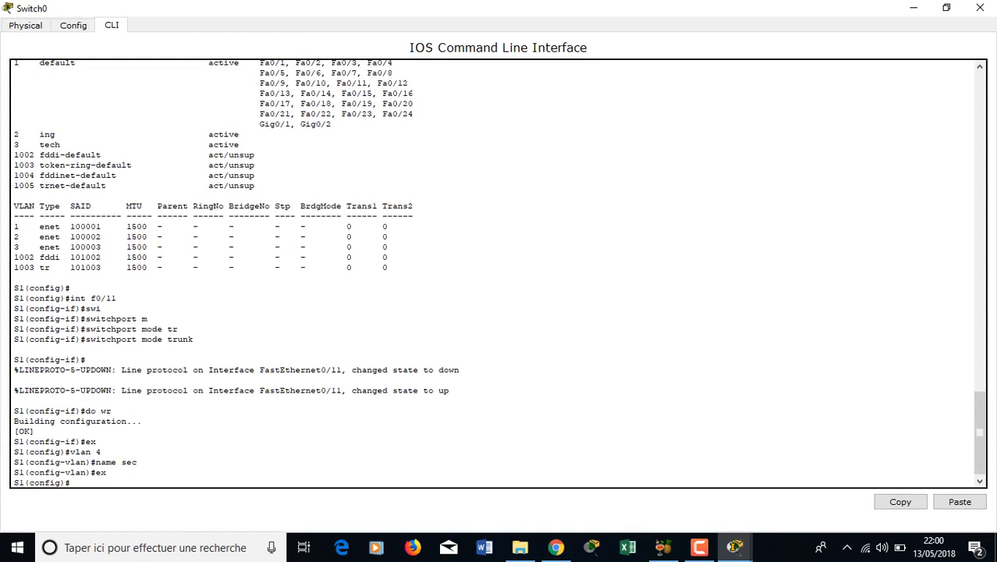
- List Switch1's VLANs with show vlan and highlight the newly learned 4 sec row
click(980, 8)
click(639, 167)
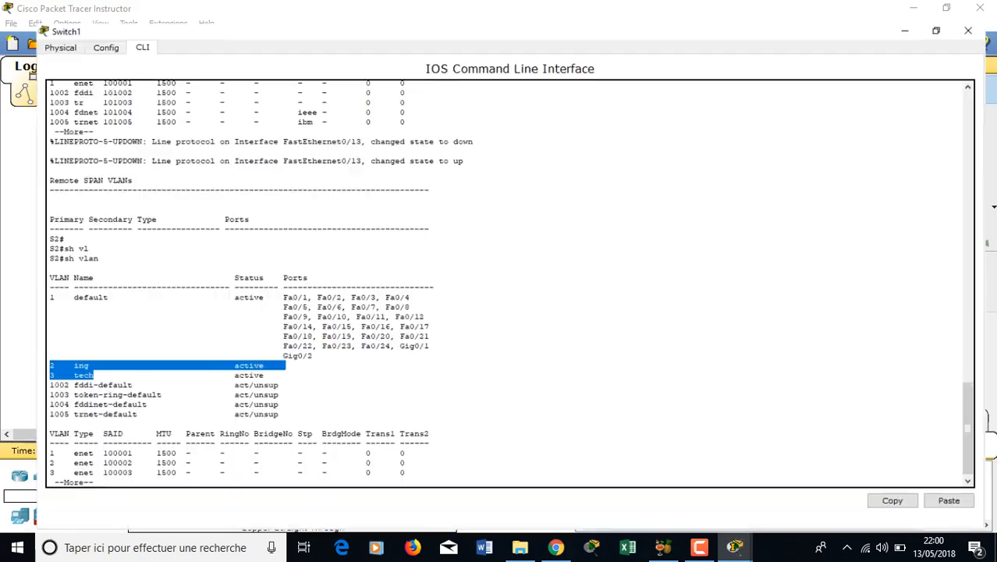
key(Return)
key(Return)
key(Up)
key(BackSpace)
key(BackSpace)
key(BackSpace)
key(BackSpace)
key(BackSpace)
key(BackSpace)
key(BackSpace)
key(BackSpace)
text(conf t)
key(Up)
key(Return)
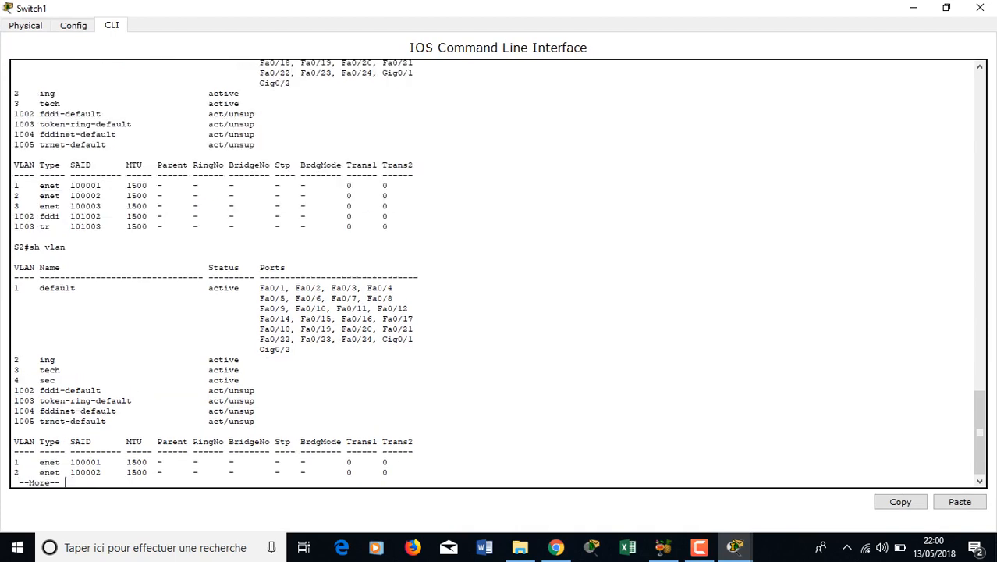
drag(61, 380, 12, 380)
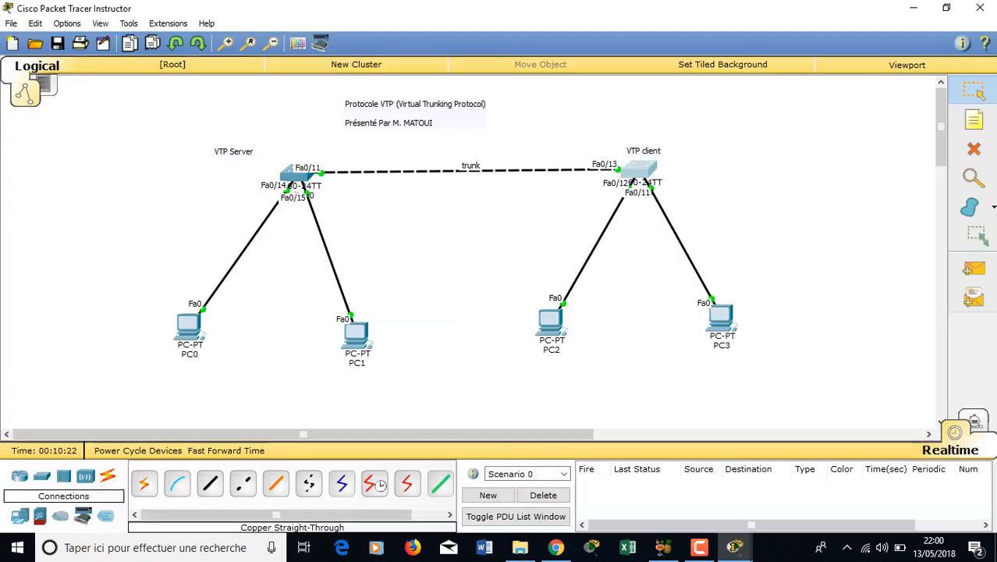
- On Switch0, run no vlan 4 and list its VLANs with do sh vlan
click(297, 174)
click(681, 95)
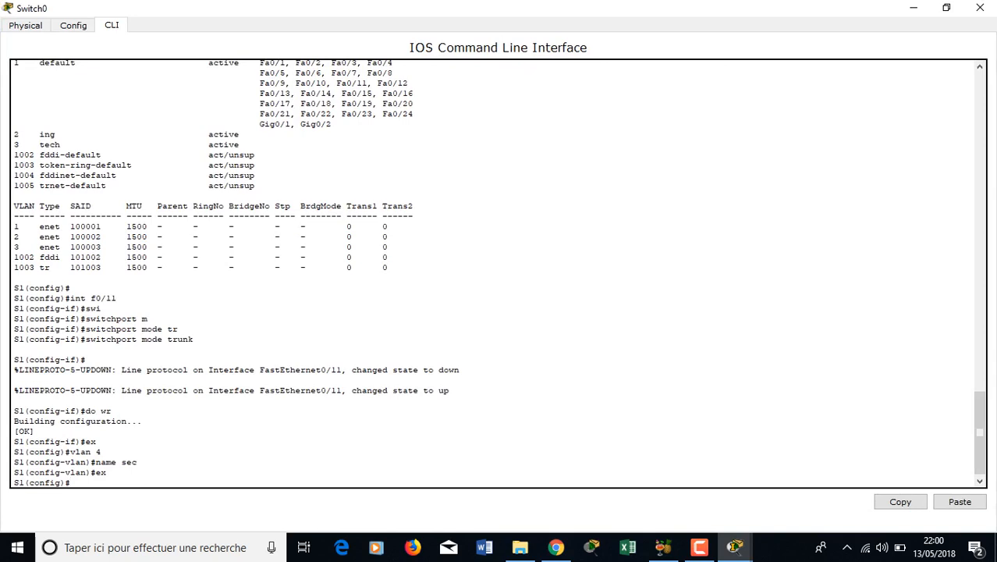
text(no vla)
key(Tab)
text(4)
key(Return)
key(Return)
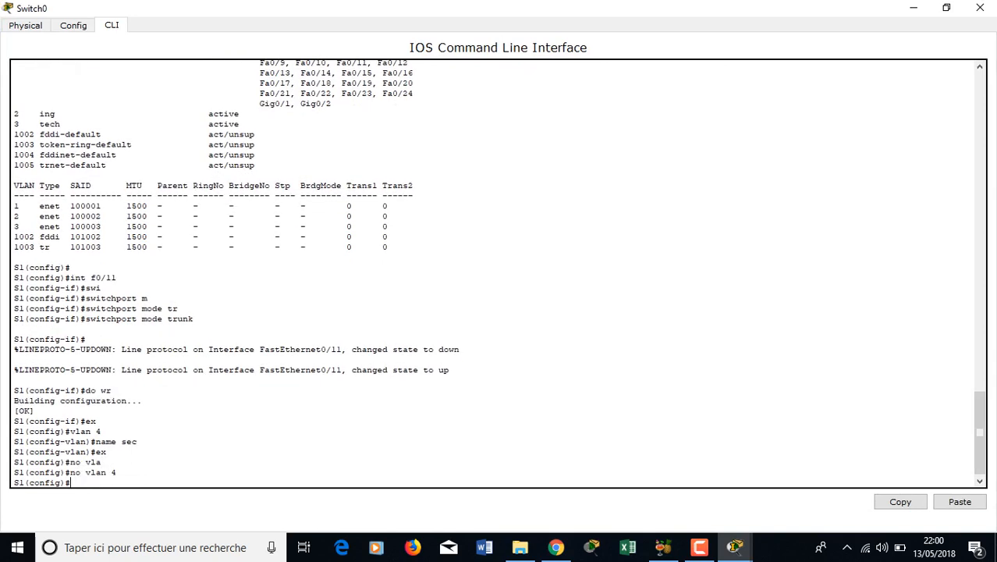
text(do sh vla)
text(n)
key(Return)
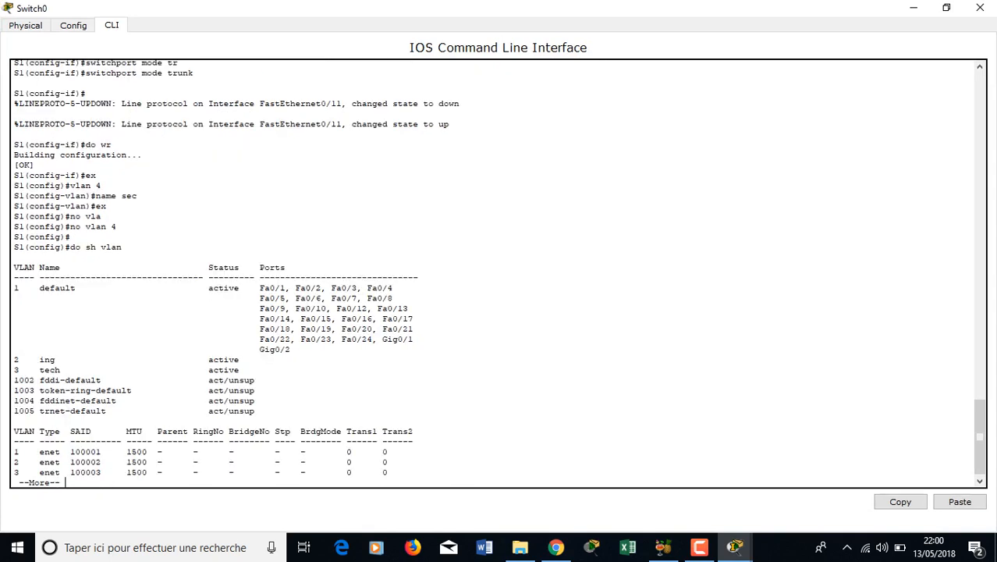
- Re-list Switch1's VLANs to confirm only 2 ing and 3 tech remain, without 4 sec
click(914, 8)
click(639, 170)
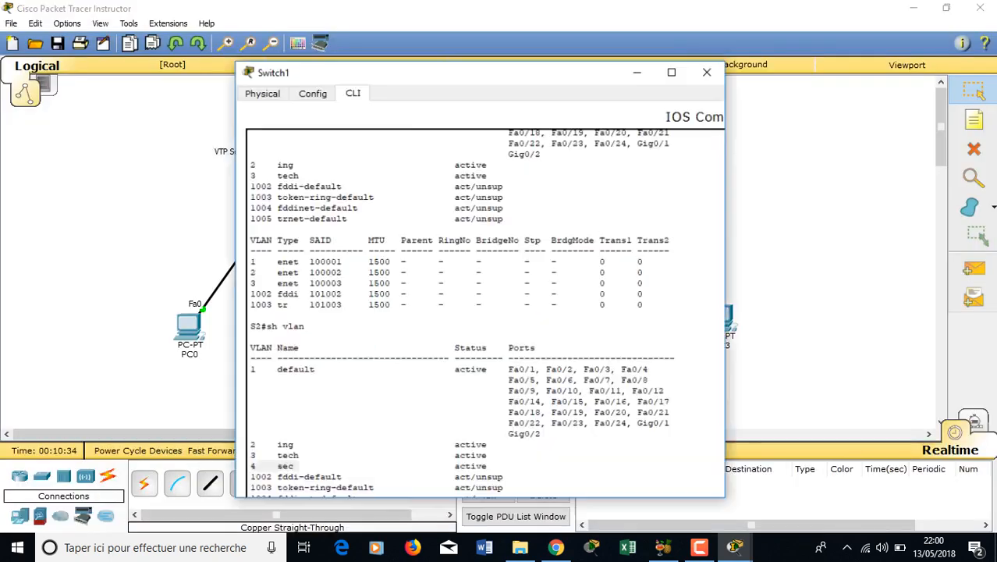
click(687, 96)
key(q)
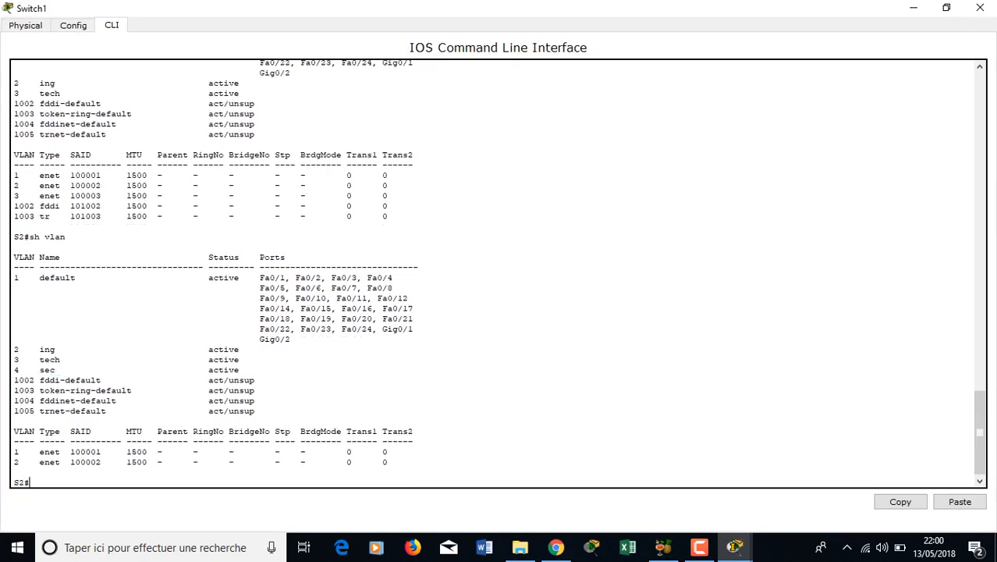
key(Up)
key(Return)
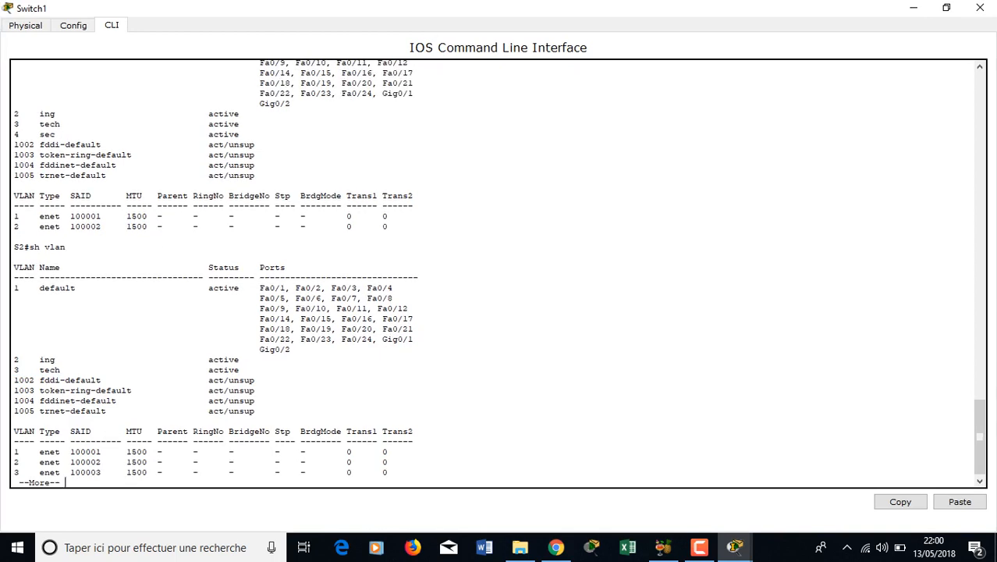
drag(61, 370, 13, 359)
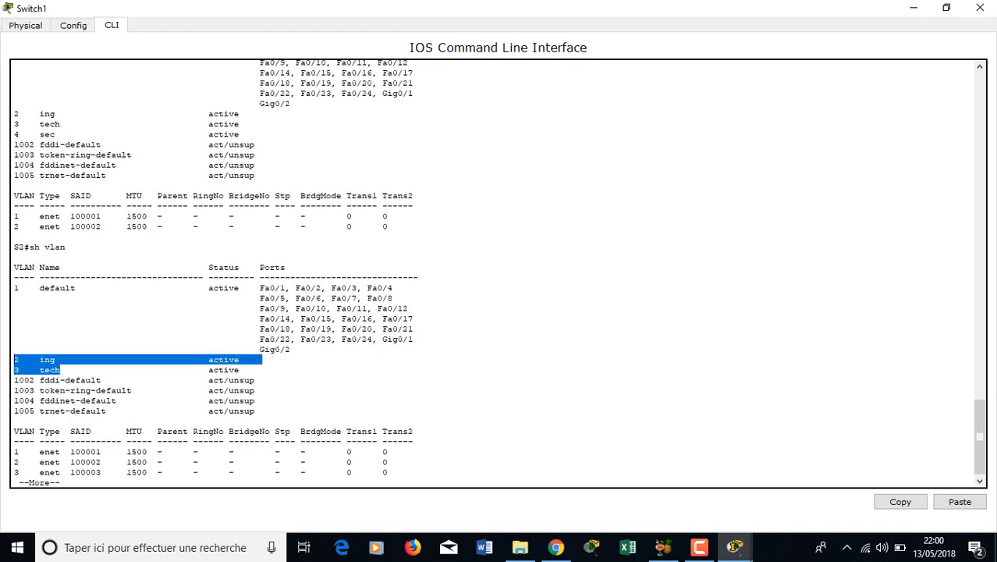
drag(55, 134, 13, 145)
key(alt+Tab)
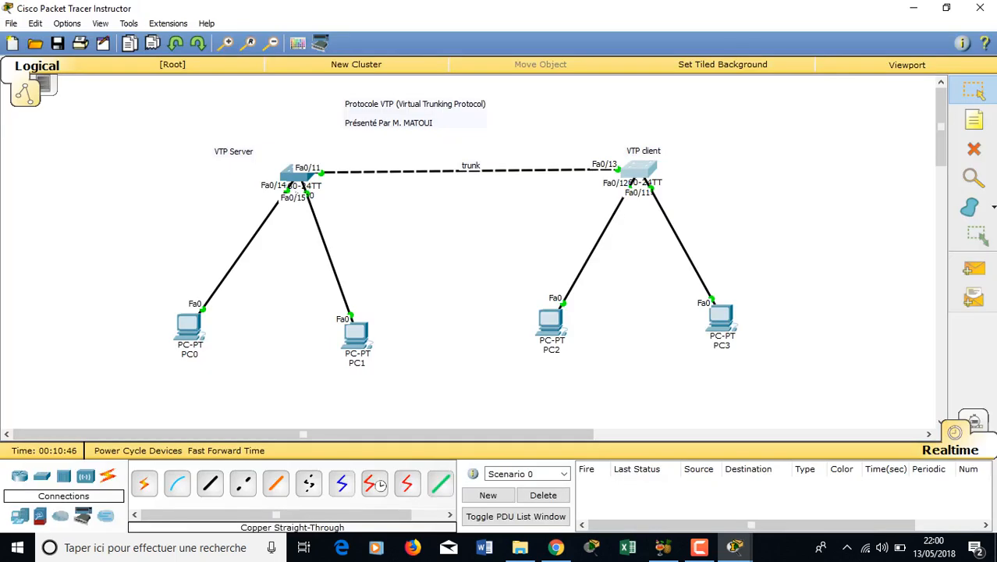
- On Switch1, enter conf t and try vlan 10, highlighting the VTP client-mode error
drag(261, 155, 219, 143)
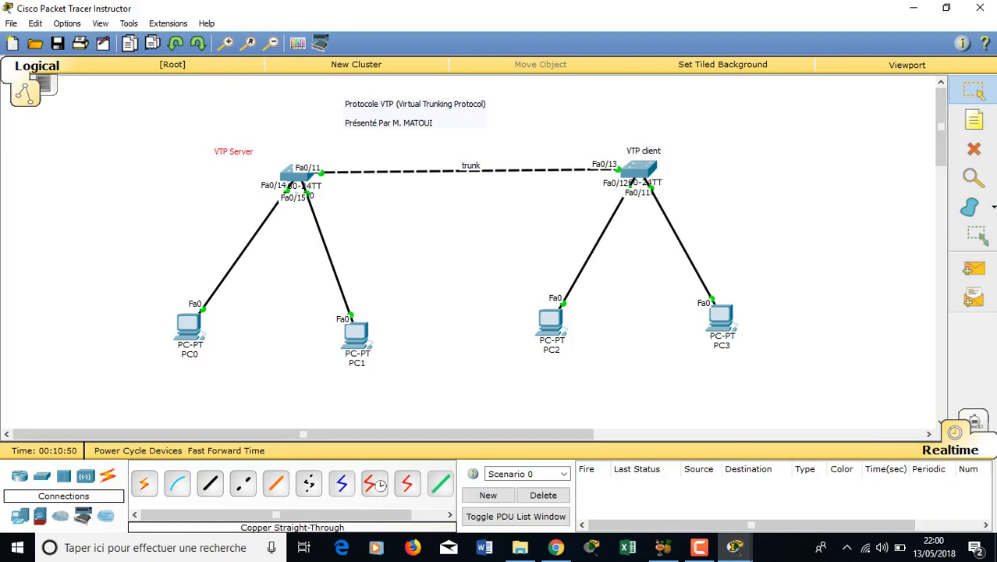
click(639, 170)
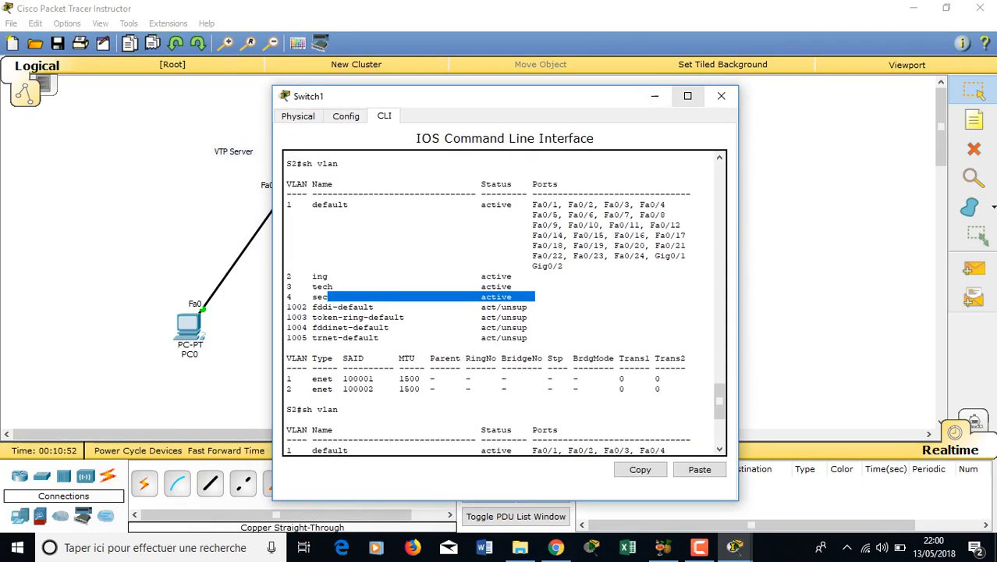
click(688, 96)
key(Return)
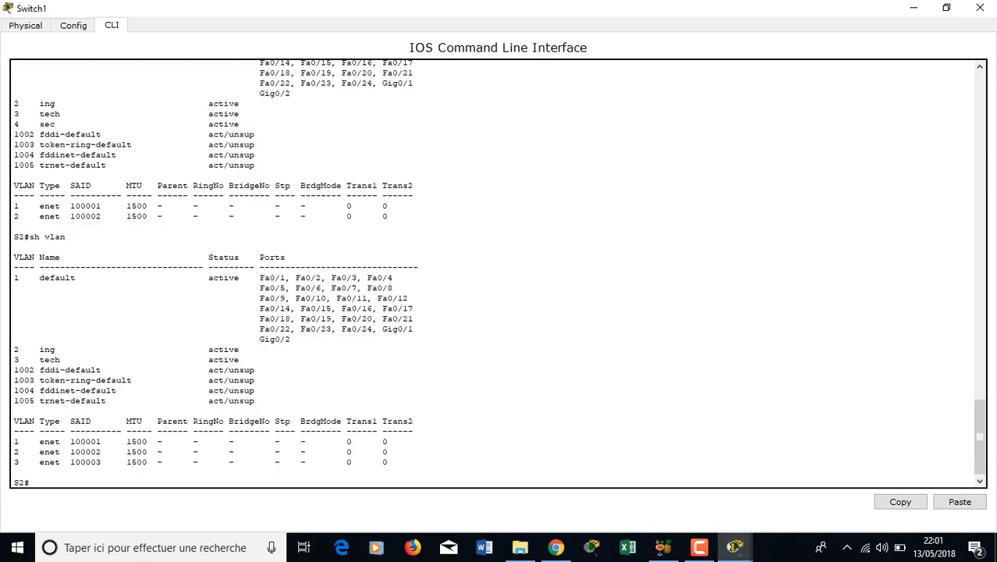
text(conf t)
key(Return)
text(v)
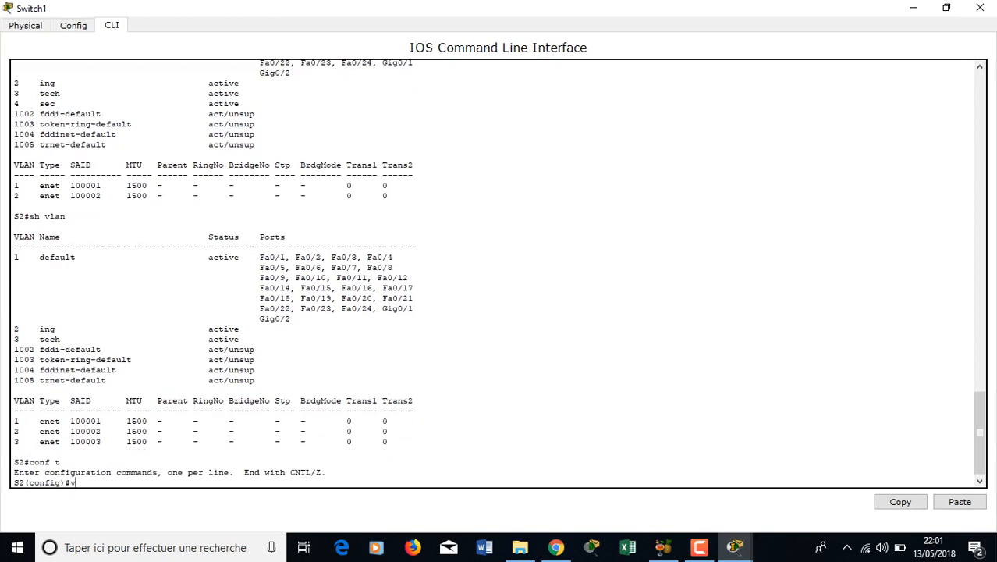
text(l)
key(Tab)
text(10)
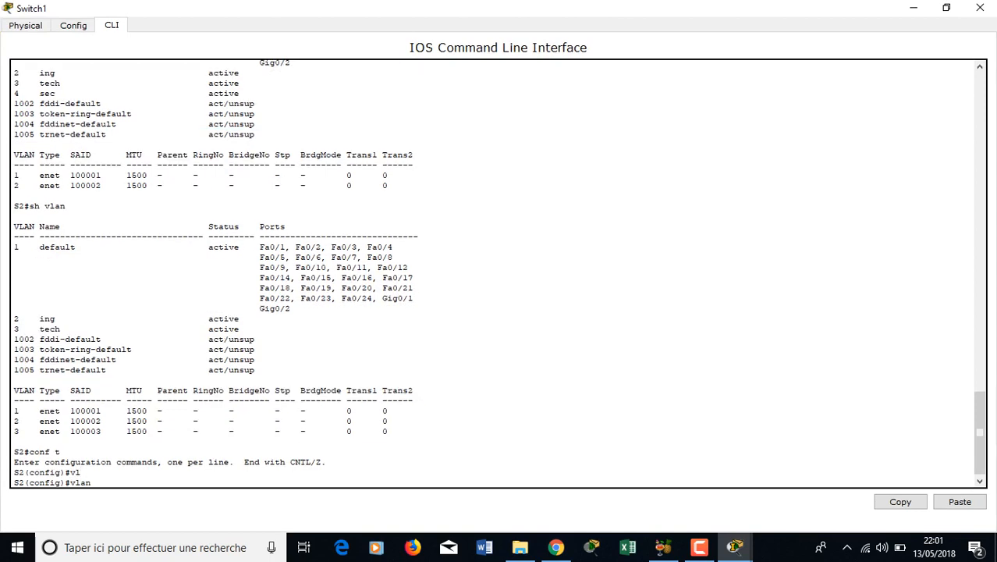
key(Return)
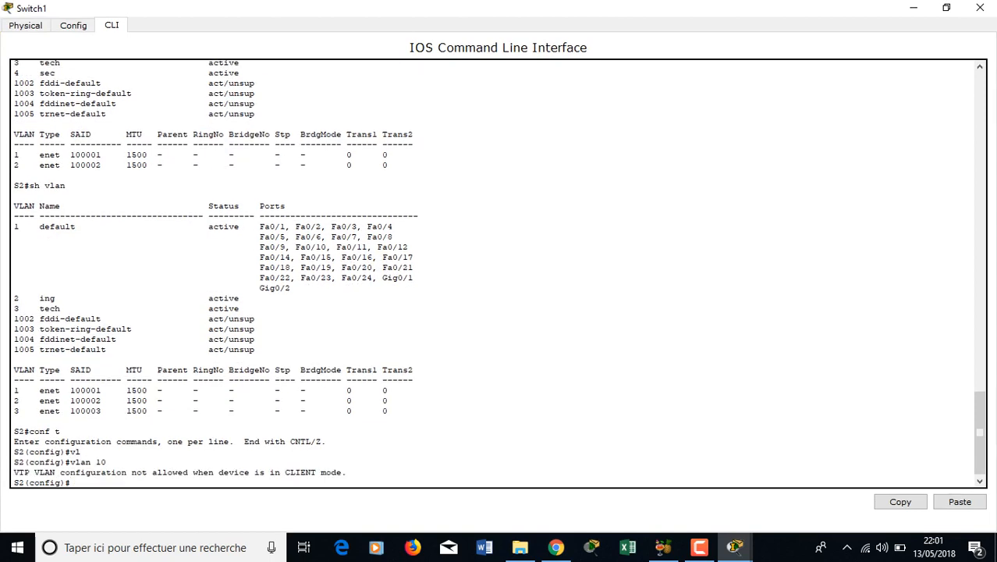
drag(74, 482, 203, 472)
key(alt+Tab)
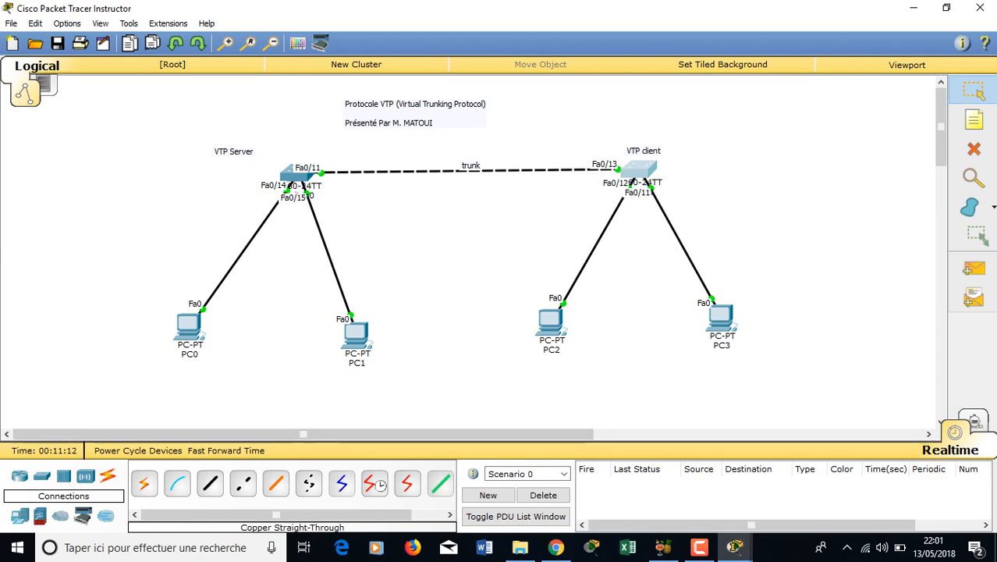
- Nudge PC1 right and PC0 up-left, then show Switch0's options with vtp mode ?
drag(355, 334, 378, 344)
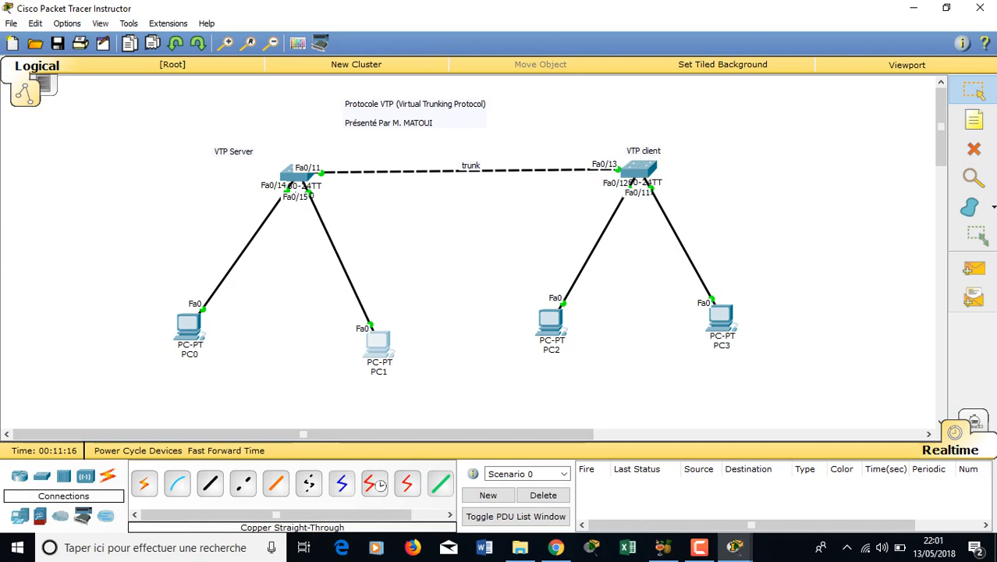
drag(189, 327, 150, 317)
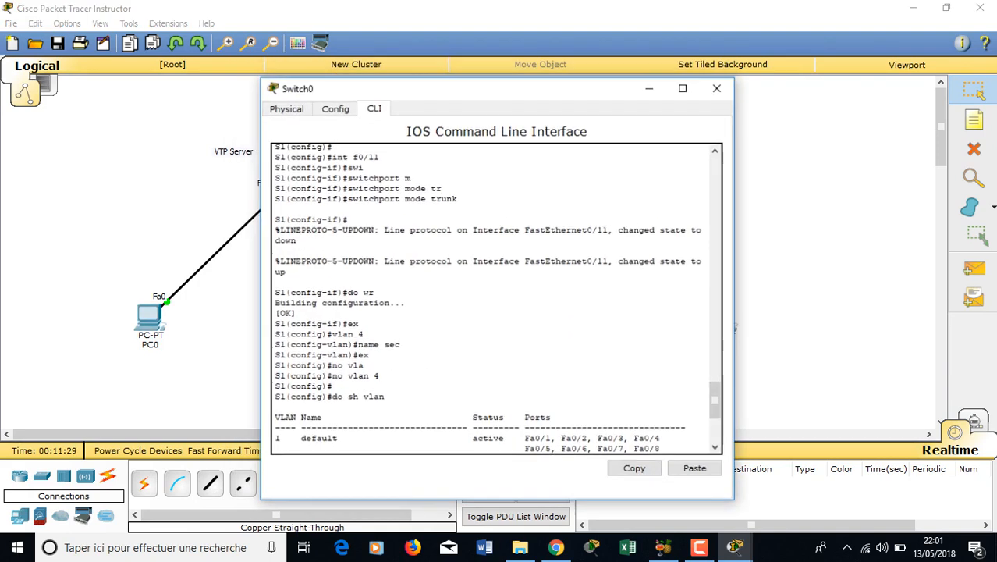
click(688, 97)
text(q)
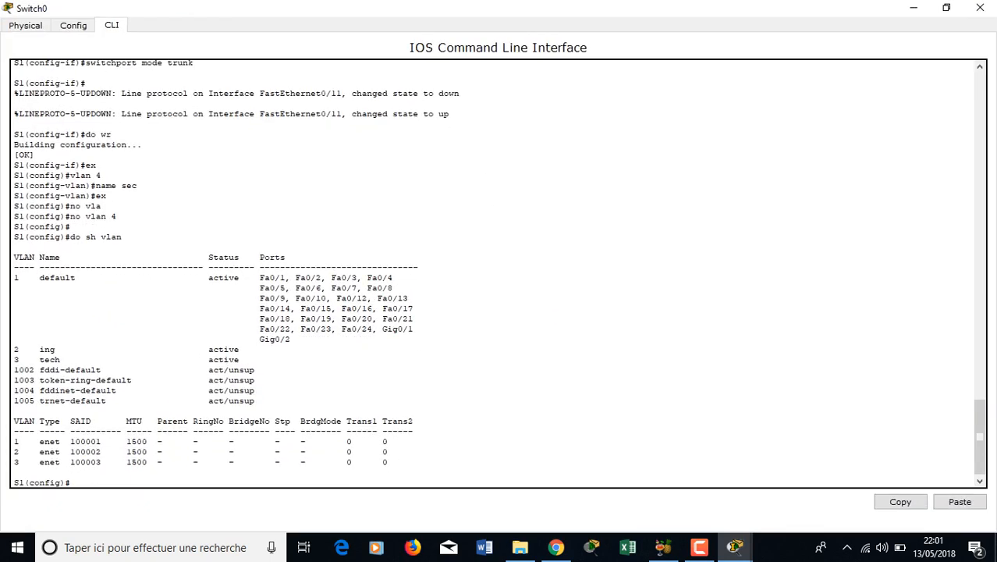
text(vt)
key(Tab)
text(mo)
key(Tab)
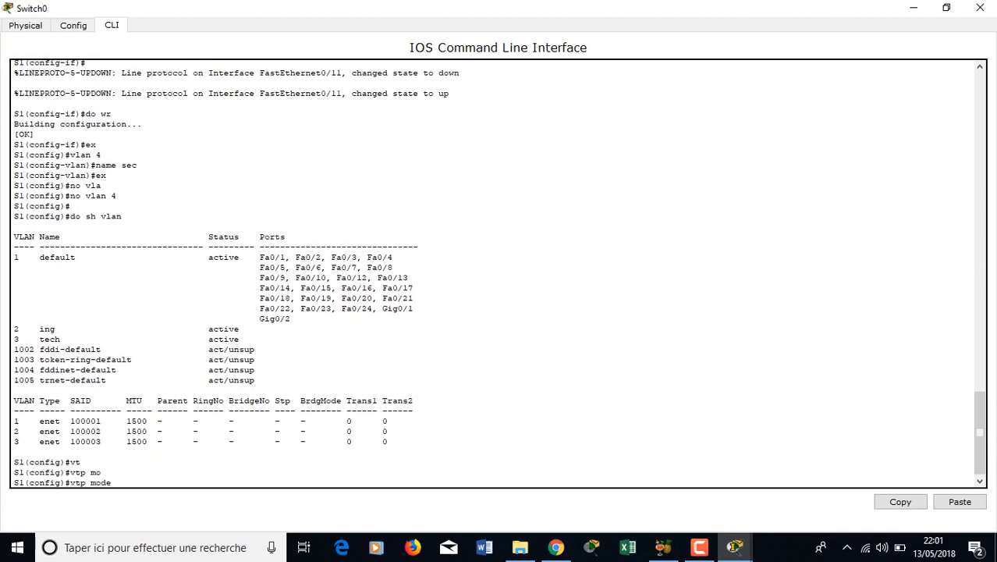
text(?)
double_click(52, 472)
key(alt+Tab)
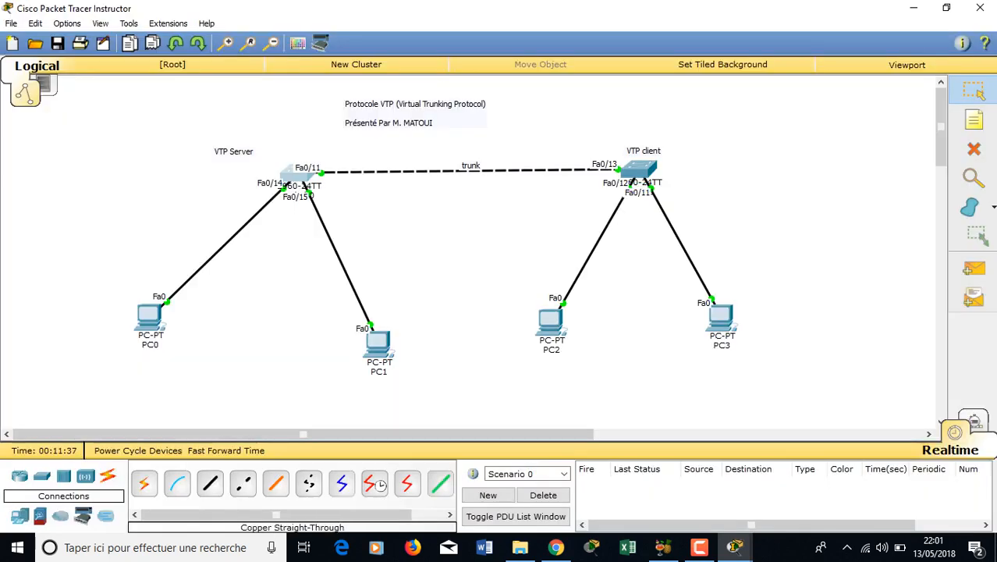
- Drop a 2960-24TT Switch2 onto the S1–S2 link and add a 'trunk' note above its client-side link
click(42, 476)
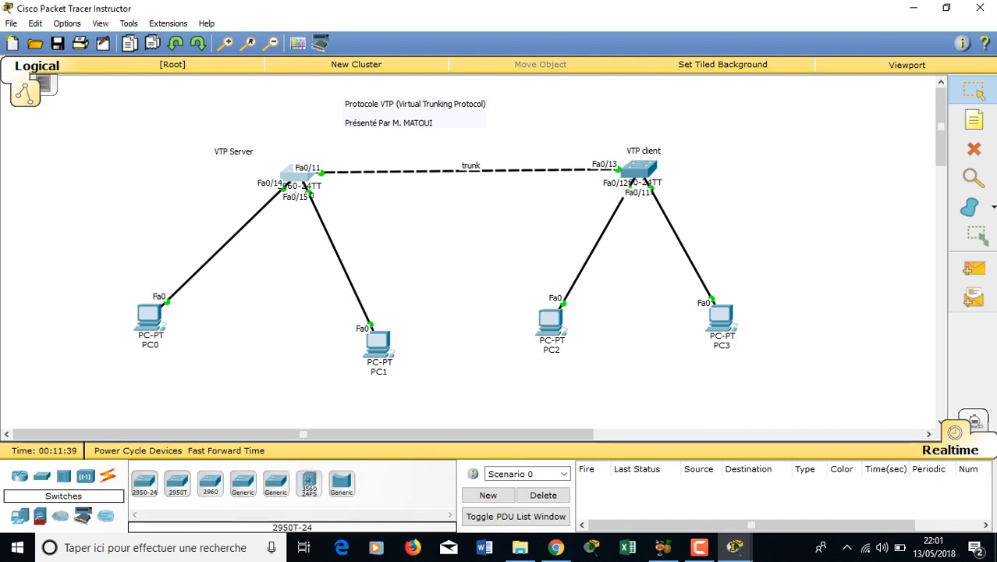
drag(211, 482, 393, 162)
click(973, 119)
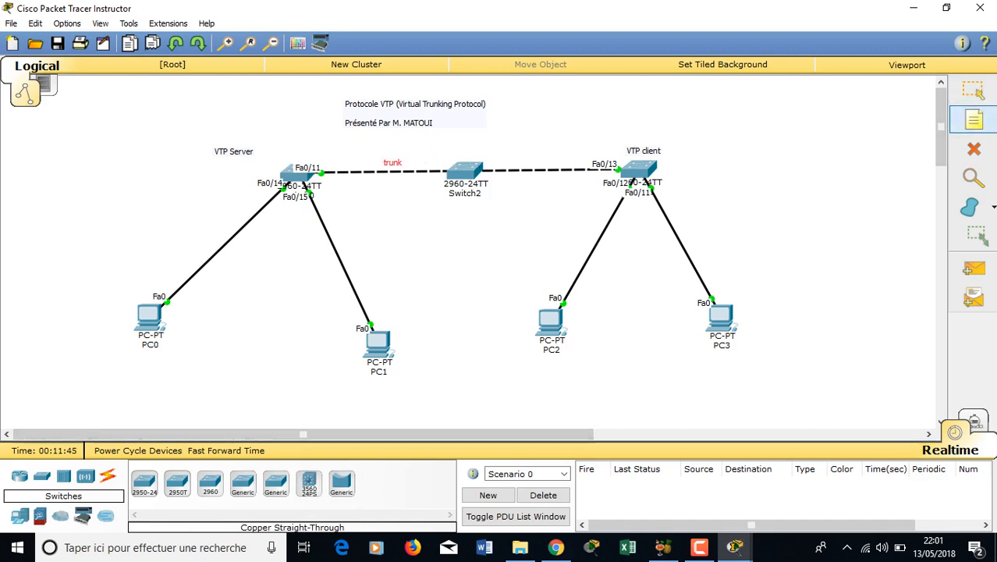
click(524, 162)
text(trunk)
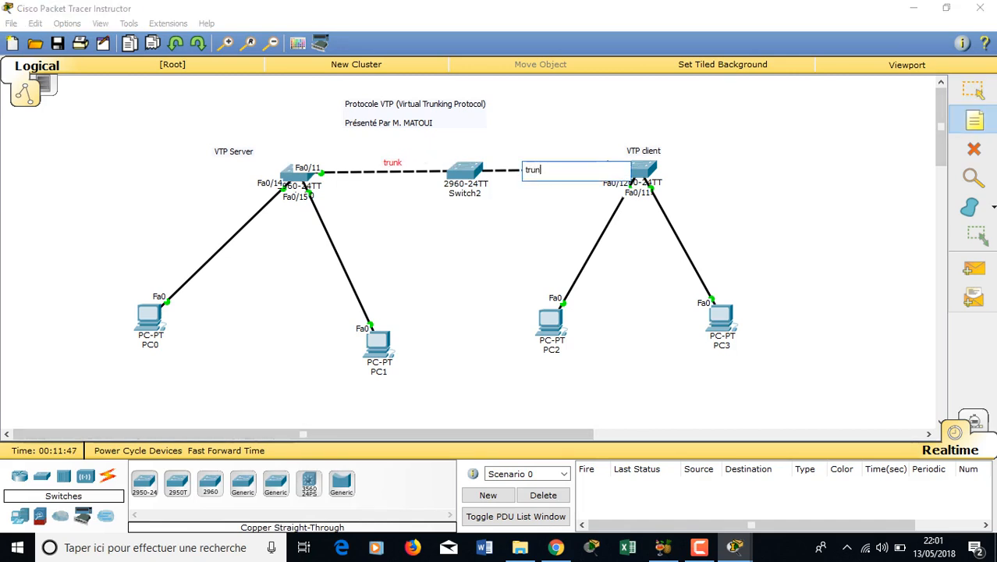
key(Escape)
drag(537, 168, 537, 155)
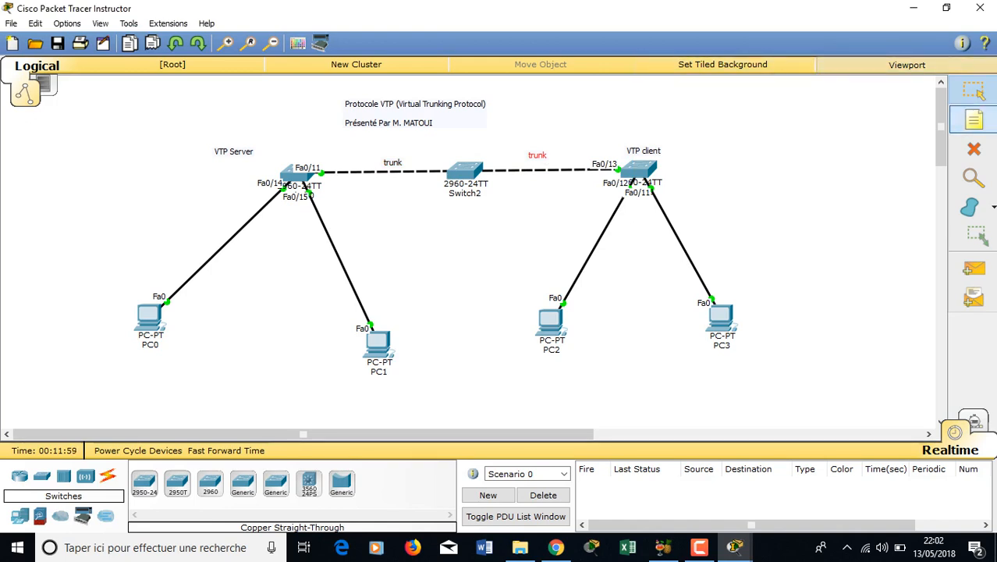
- Add a 'vtp transparent' note and position it just above Switch2
click(974, 120)
click(457, 150)
text(vt)
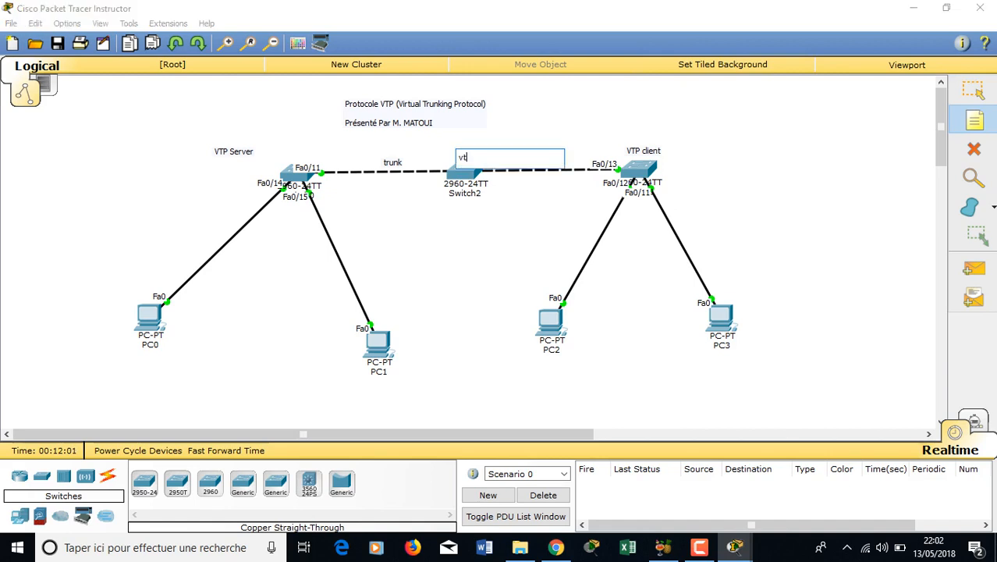
text(p transpa)
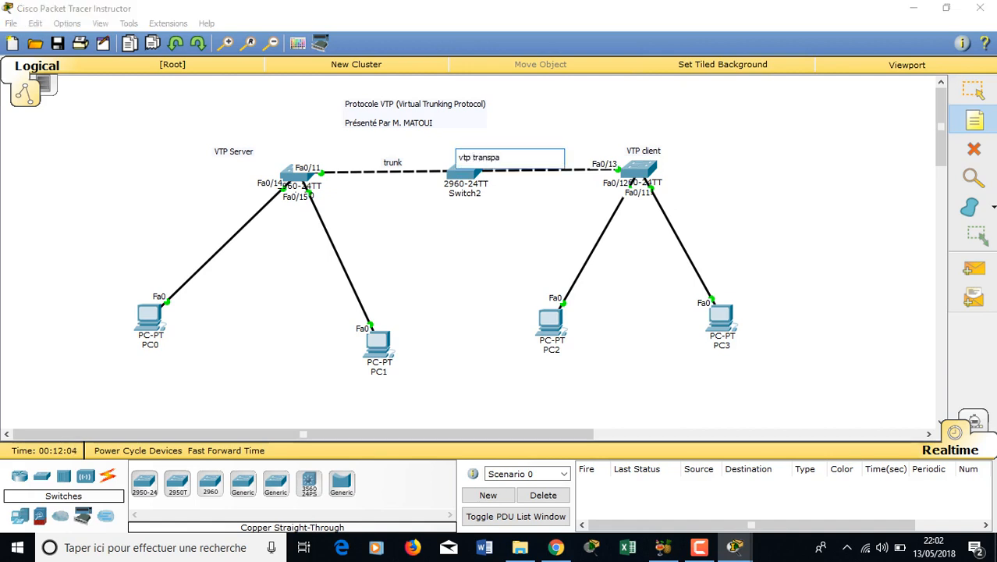
text(rent)
key(Escape)
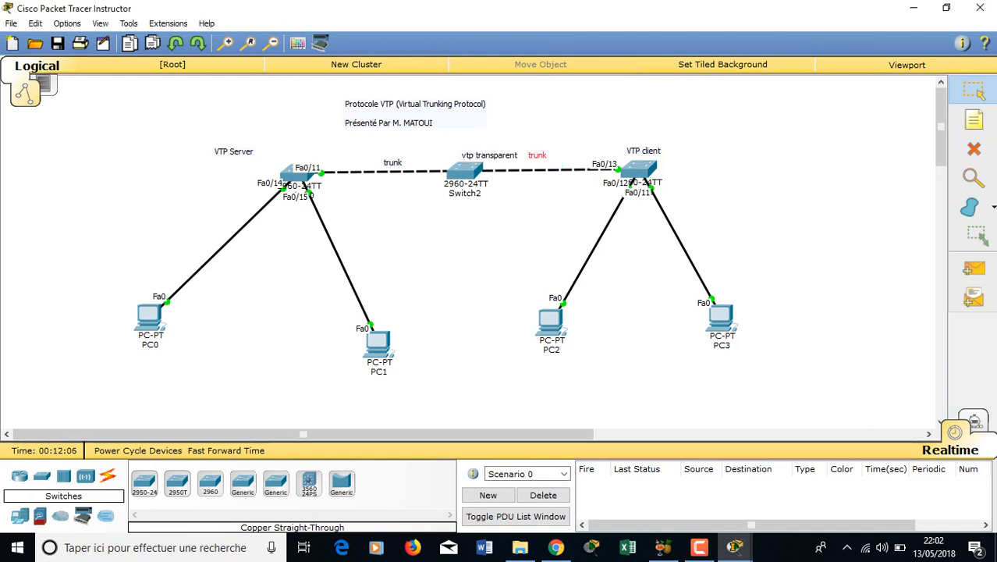
drag(490, 156, 462, 144)
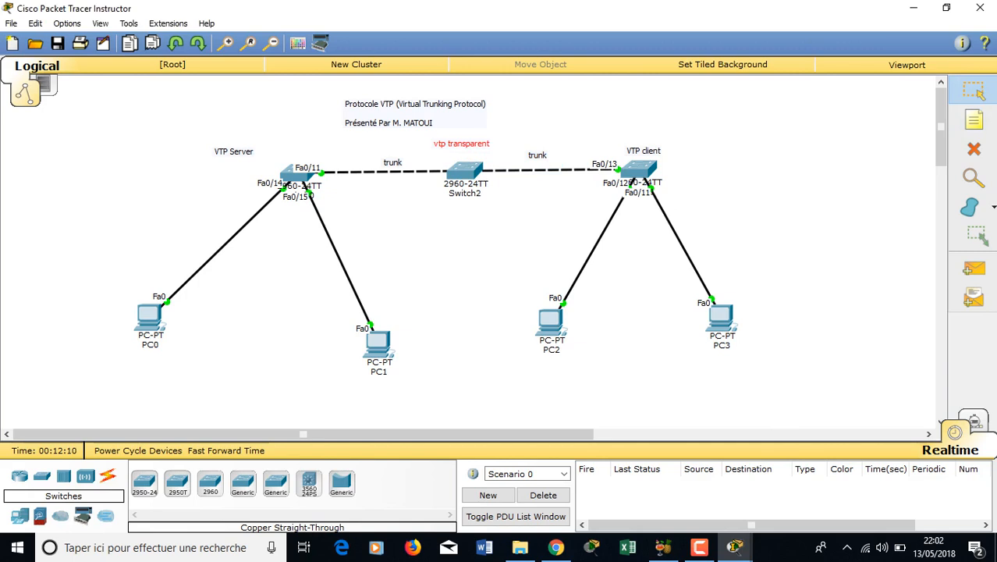
mouse_move(645, 181)
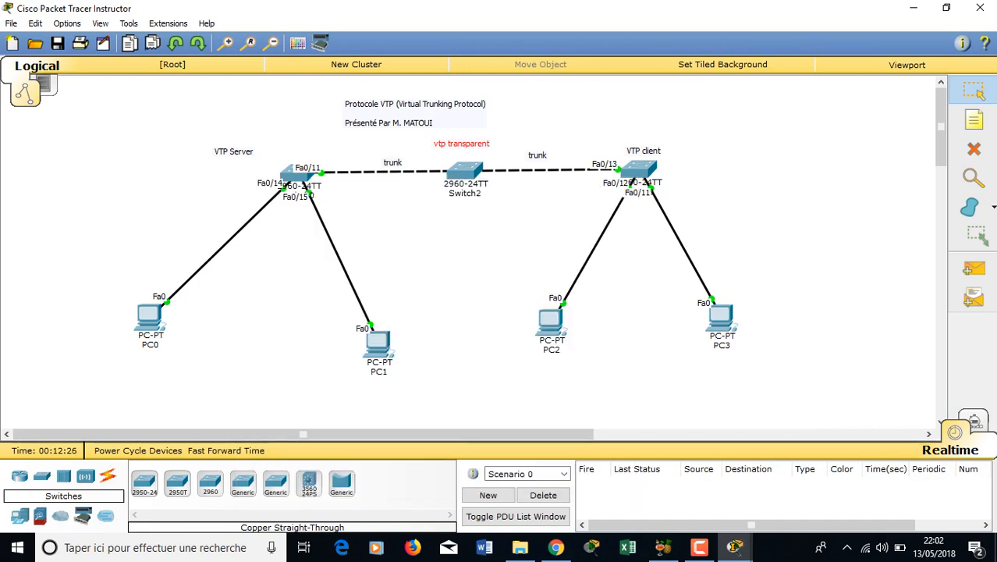
mouse_move(464, 175)
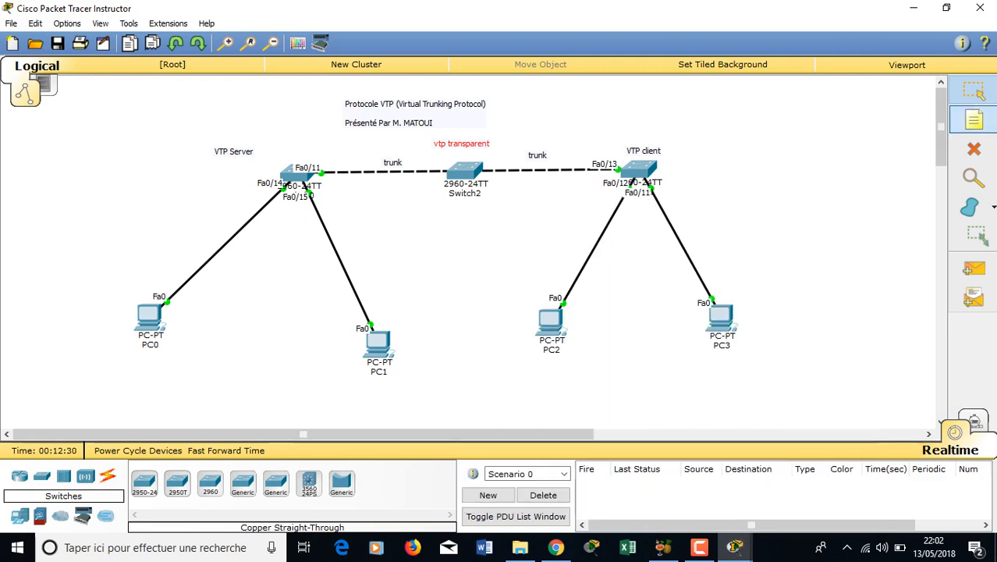
- Write a server note: en, conf t, vtp mode server, vtp domain cisco, and a VTP password
click(266, 234)
text(en)
key(Return)
text(conf t)
key(Return)
text(vtp mode server)
key(Return)
key(Return)
text(vtp doman)
key(BackSpace)
text(in cisco)
key(Return)
key(Return)
text(vtp passwi)
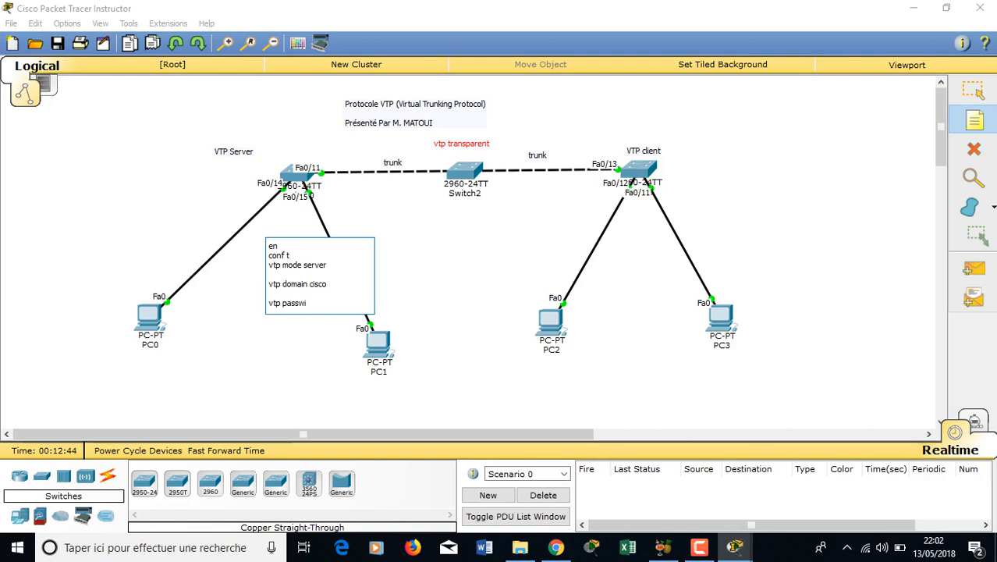
key(BackSpace)
text(ord cisco)
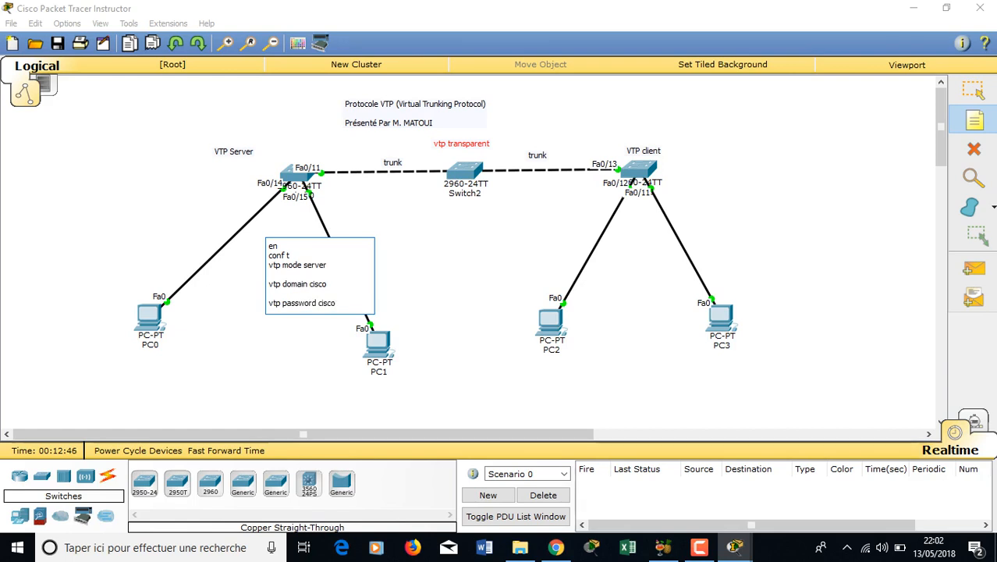
- Copy the server commands into a note under Switch2, changing the mode to transparent
key(ctrl+a)
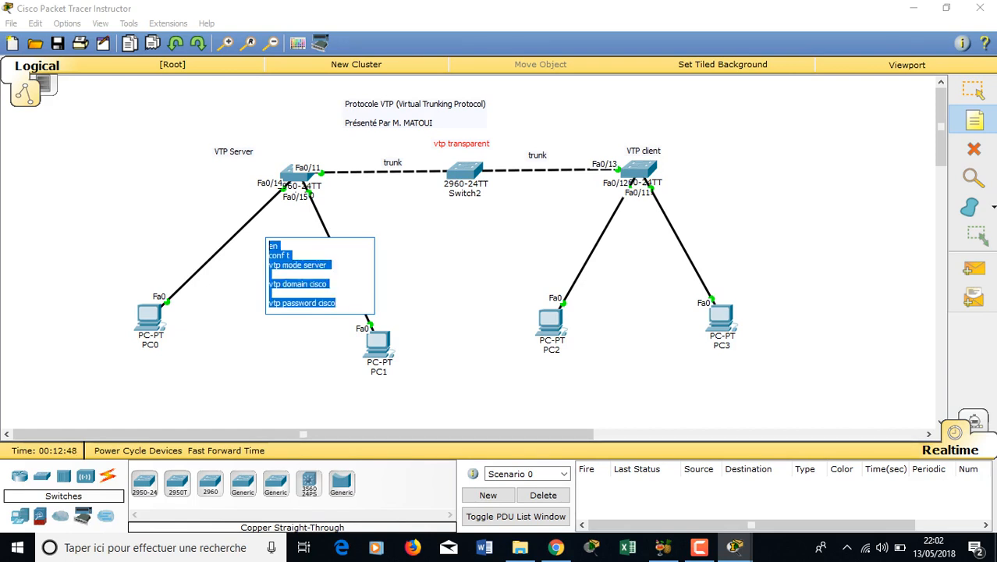
key(ctrl+c)
click(450, 230)
key(ctrl+v)
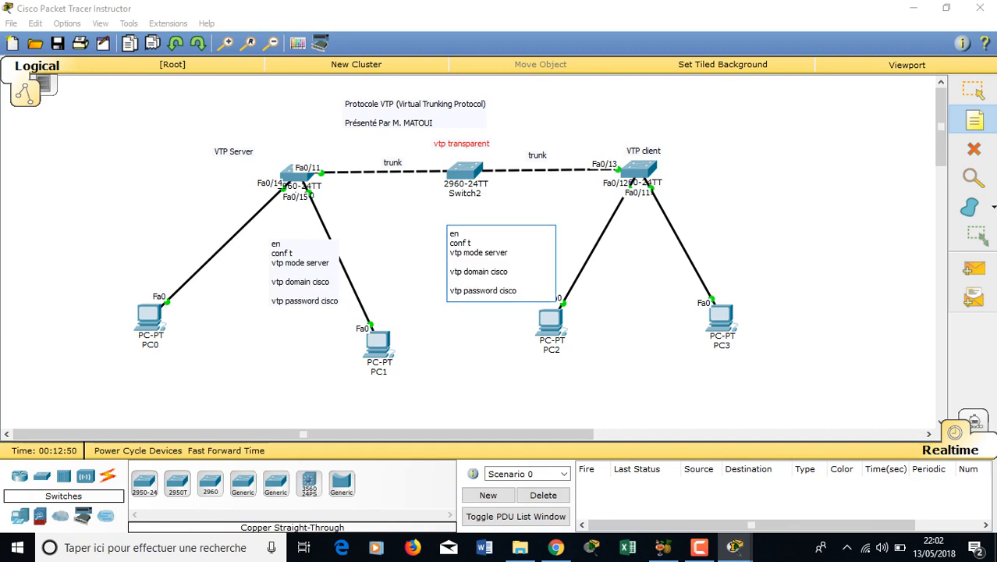
double_click(496, 252)
text(transparent)
- Paste a client copy with mode changed to client, then reposition all three command notes
click(699, 218)
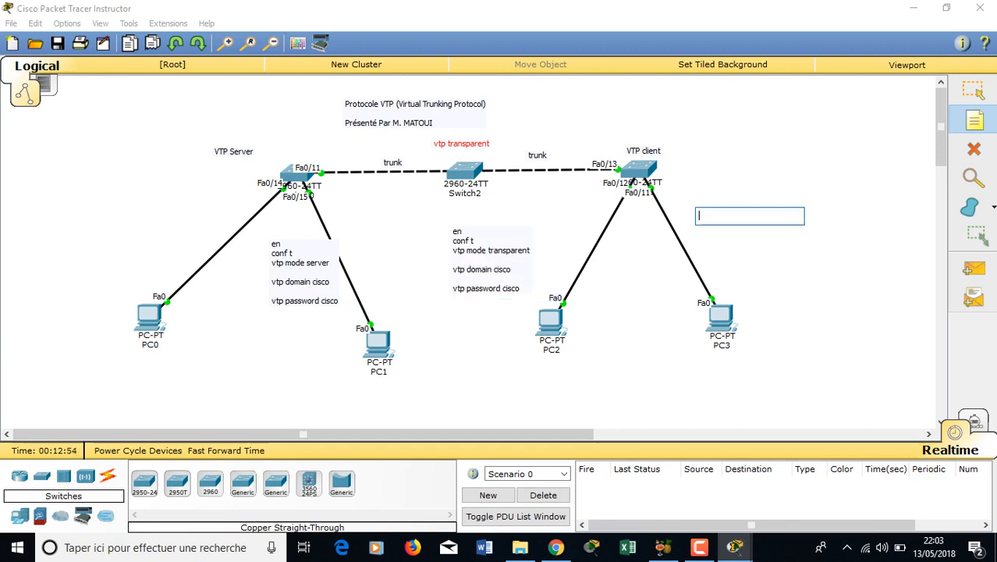
key(ctrl+v)
double_click(744, 239)
text(client)
key(Escape)
drag(745, 239, 744, 209)
drag(491, 251, 482, 231)
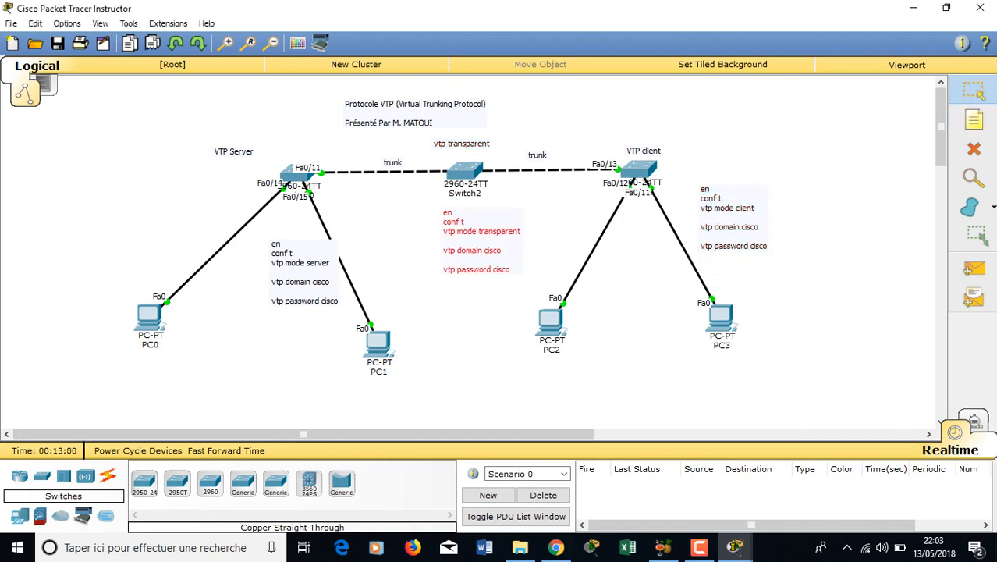
drag(301, 263, 271, 246)
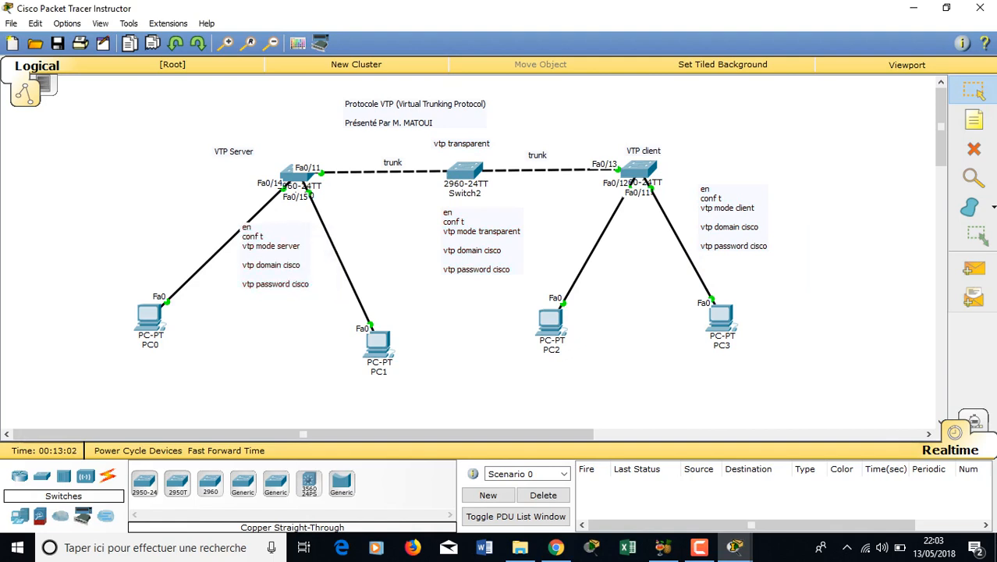